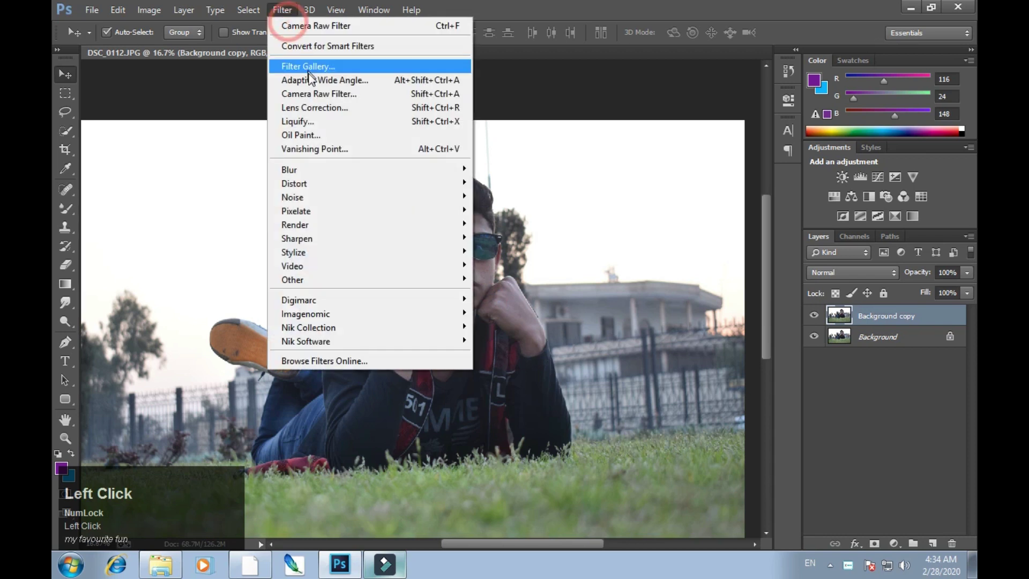
# Lower the highlights and adjust the exposure, shadows, blacks and clarity of the Background copy layer with the Camera Raw filter
pyautogui.click(317, 91)
pyautogui.moveTo(315, 76); pyautogui.dragTo(533, 352)
pyautogui.moveTo(789, 342); pyautogui.dragTo(738, 348)
pyautogui.moveTo(797, 300); pyautogui.dragTo(794, 310)
pyautogui.moveTo(789, 364); pyautogui.dragTo(758, 409)
pyautogui.moveTo(803, 447); pyautogui.dragTo(766, 424)
# Add luminance noise reduction in the Camera Raw detail settings and apply the filter
pyautogui.click(732, 158)
pyautogui.click(733, 158)
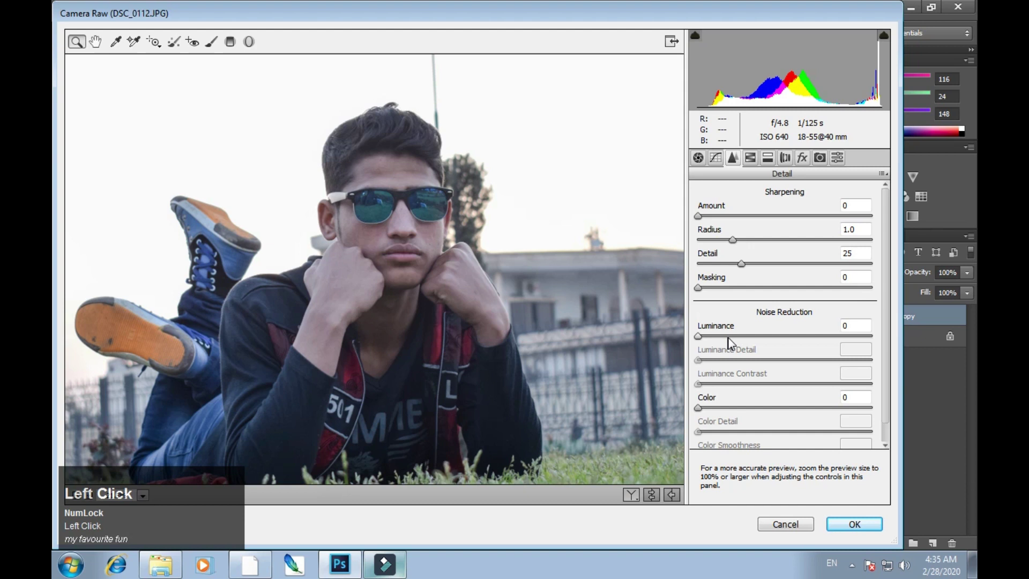
pyautogui.moveTo(728, 339); pyautogui.dragTo(734, 339)
pyautogui.click(856, 525)
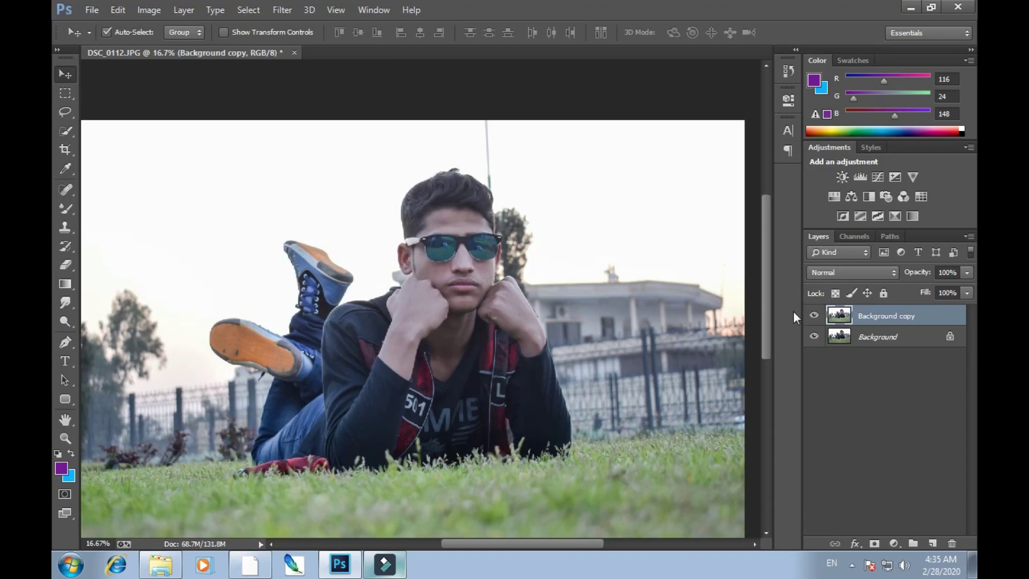
# Duplicate the Background copy layer and smooth the forehead skin with the Mixer Brush at size 125
pyautogui.moveTo(820, 315); pyautogui.dragTo(933, 543)
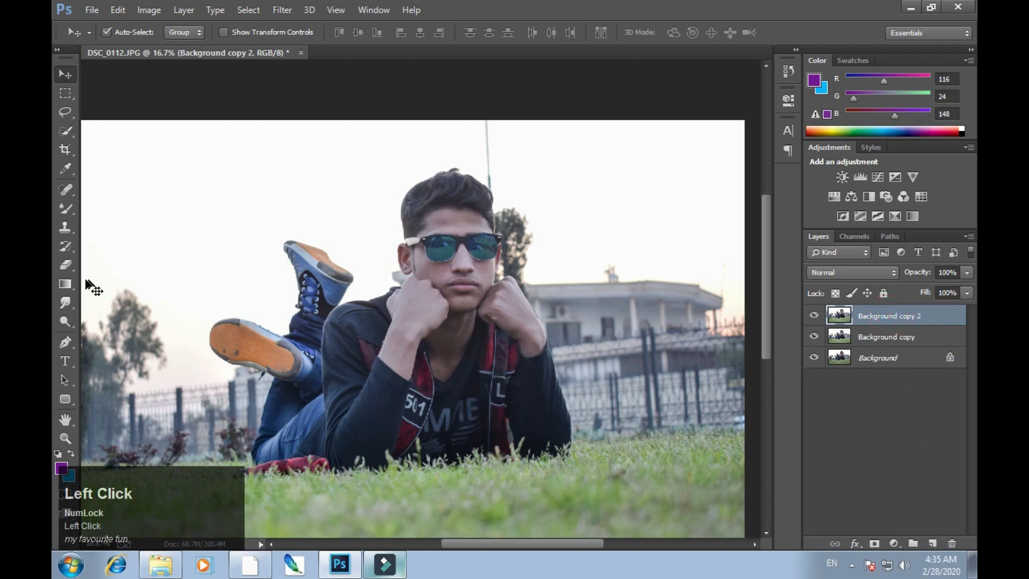
pyautogui.click(65, 208)
pyautogui.hotkey('ctrl', '+')
pyautogui.hotkey('ctrl', '+')
pyautogui.hotkey('ctrl', '+')
pyautogui.press('space')
pyautogui.moveTo(540, 251); pyautogui.dragTo(542, 409)
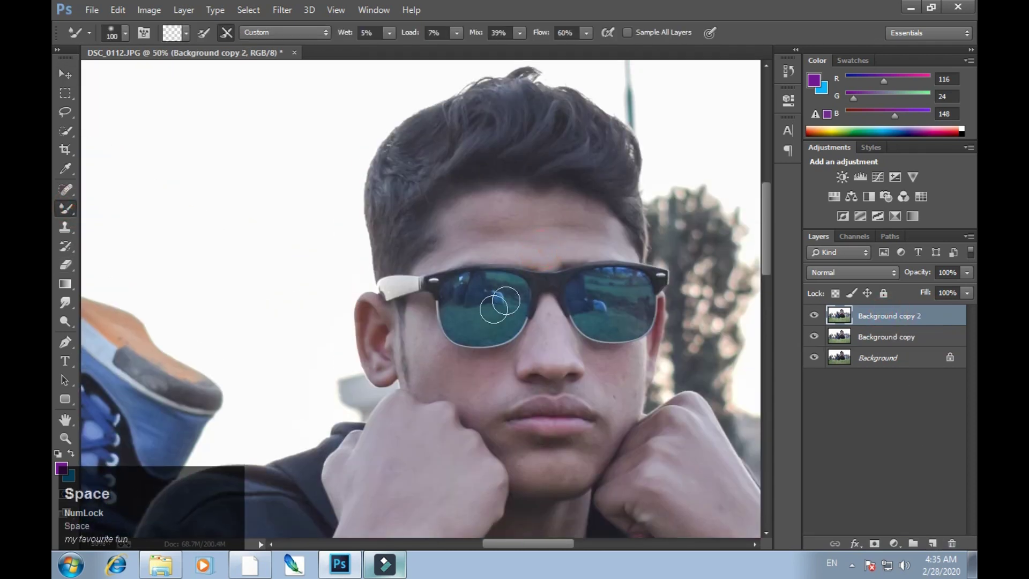
pyautogui.moveTo(463, 220); pyautogui.dragTo(479, 217)
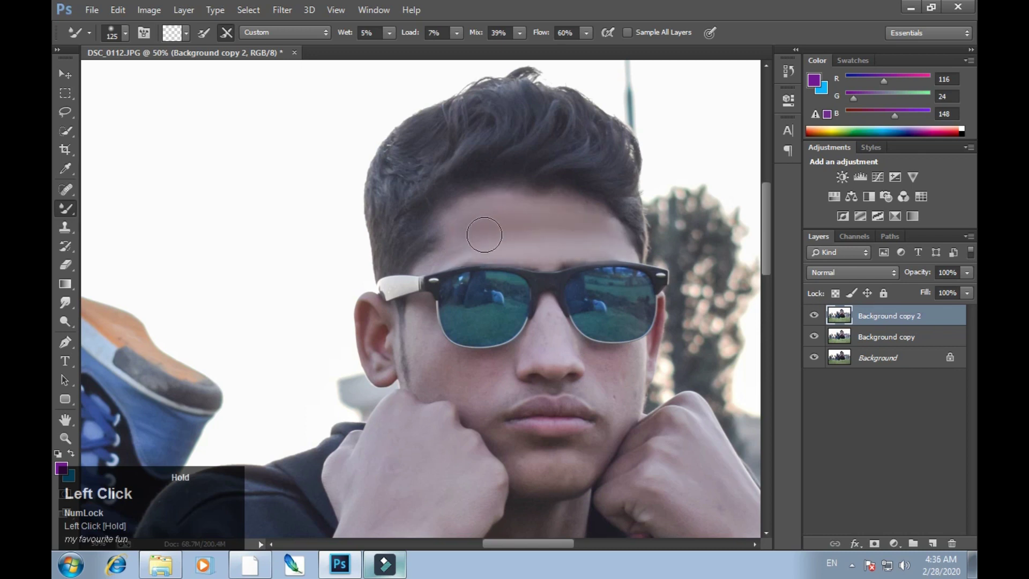
# Smooth the strip of skin just above the sunglasses frame with the Mixer Brush at size 60
pyautogui.press('[')
pyautogui.press('[')
pyautogui.press('[')
pyautogui.press('[')
pyautogui.press('[')
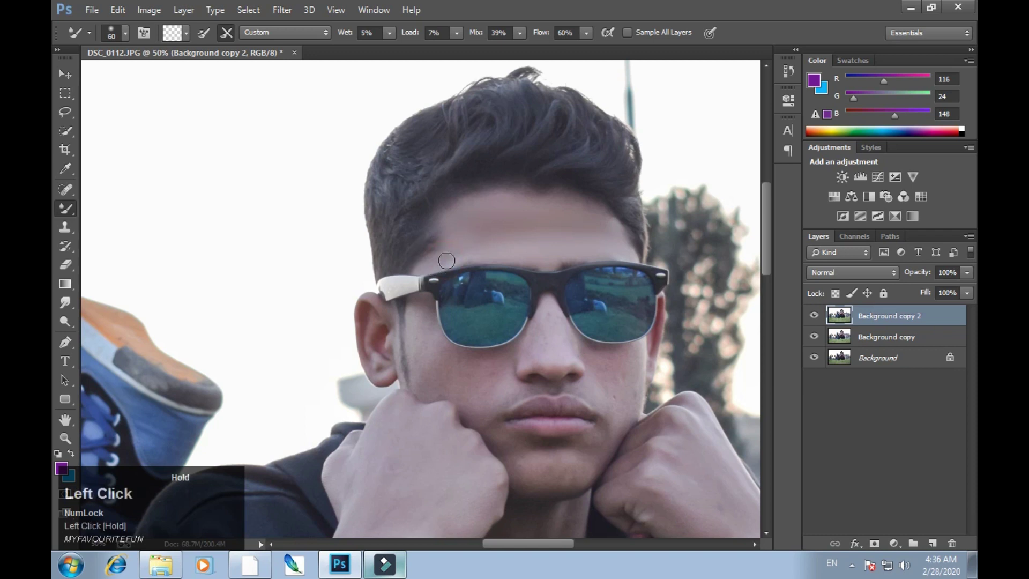
pyautogui.press(']')
pyautogui.moveTo(510, 251)
pyautogui.mouseDown()
pyautogui.moveTo(474, 222)
pyautogui.moveTo(519, 184)
pyautogui.moveTo(538, 292)
pyautogui.mouseUp()
# Smooth the image-left cheek below the sunglasses lens with the Mixer Brush at size 100
pyautogui.press(']')
pyautogui.hotkey('ctrl', '=')
pyautogui.hotkey('ctrl', '=')
pyautogui.moveTo(510, 252)
pyautogui.mouseDown()
pyautogui.moveTo(487, 221)
pyautogui.moveTo(479, 172)
pyautogui.moveTo(486, 275)
pyautogui.moveTo(510, 253)
pyautogui.moveTo(637, 275)
pyautogui.mouseUp()
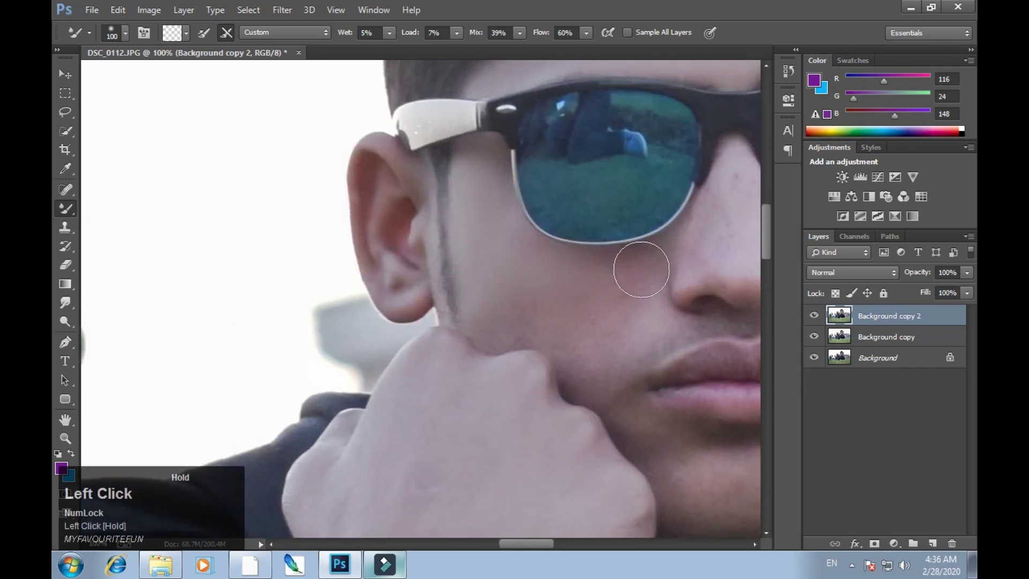
pyautogui.moveTo(507, 333)
pyautogui.mouseDown()
pyautogui.moveTo(625, 329)
pyautogui.moveTo(533, 328)
pyautogui.moveTo(491, 292)
pyautogui.mouseUp()
# Blend the narrow cheek areas beside the sideburn and under the lens with the Mixer Brush at size 50
pyautogui.press('[')
pyautogui.press('[')
pyautogui.press('[')
pyautogui.press('[')
pyautogui.press('[')
pyautogui.moveTo(449, 259); pyautogui.dragTo(576, 277)
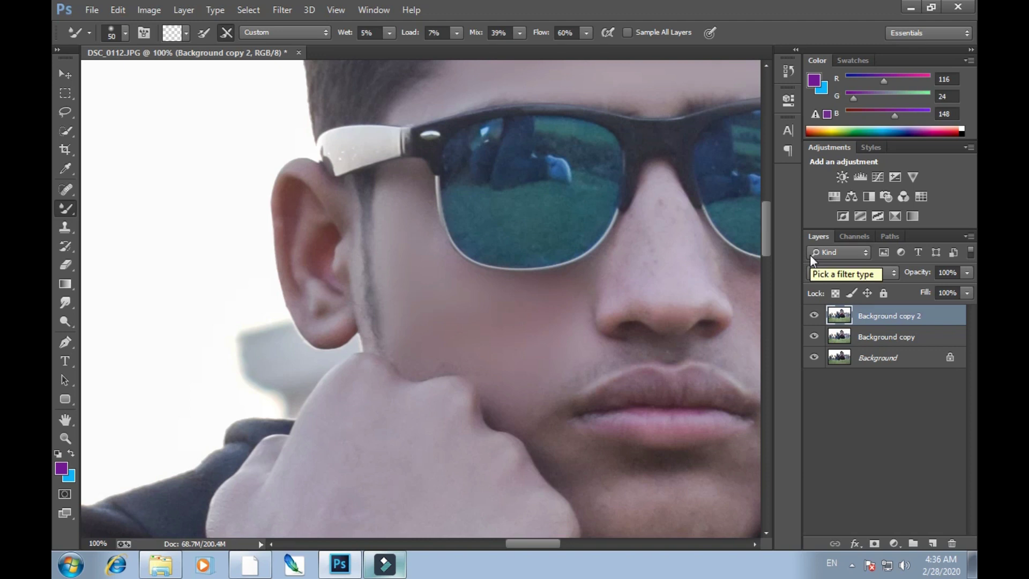
# Smooth the nose with the Mixer Brush at size 80, using a smaller brush around the nostrils
pyautogui.moveTo(669, 298); pyautogui.dragTo(598, 326)
pyautogui.hotkey('ctrl', '-')
pyautogui.moveTo(533, 307)
pyautogui.mouseDown()
pyautogui.moveTo(531, 264)
pyautogui.moveTo(513, 296)
pyautogui.moveTo(520, 252)
pyautogui.mouseUp()
pyautogui.moveTo(499, 294); pyautogui.dragTo(509, 271)
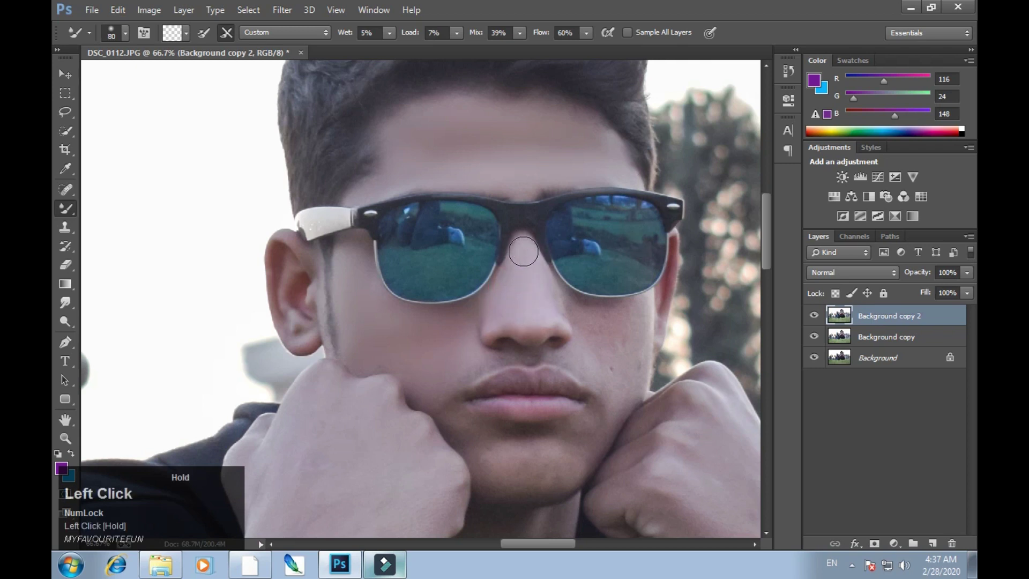
pyautogui.press('[')
pyautogui.press('[')
pyautogui.press('[')
pyautogui.press('[')
pyautogui.moveTo(504, 333)
pyautogui.mouseDown()
pyautogui.moveTo(553, 327)
pyautogui.moveTo(483, 340)
pyautogui.moveTo(463, 320)
pyautogui.mouseUp()
# Even out the remaining image-left cheek between the fist and the sunglasses with a larger Mixer Brush
pyautogui.press(']')
pyautogui.press(']')
pyautogui.press(']')
pyautogui.moveTo(394, 374); pyautogui.dragTo(409, 321)
pyautogui.moveTo(366, 292); pyautogui.dragTo(373, 178)
# Smooth the chin and the image-right cheek with an enlarged Mixer Brush
pyautogui.press(']')
pyautogui.press(']')
pyautogui.moveTo(482, 264); pyautogui.dragTo(478, 262)
pyautogui.moveTo(523, 312)
pyautogui.mouseDown()
pyautogui.moveTo(588, 295)
pyautogui.moveTo(389, 358)
pyautogui.mouseUp()
pyautogui.moveTo(466, 310)
pyautogui.mouseDown()
pyautogui.moveTo(450, 317)
pyautogui.moveTo(510, 296)
pyautogui.moveTo(484, 392)
pyautogui.mouseUp()
pyautogui.moveTo(510, 268); pyautogui.dragTo(467, 304)
# Smooth the outer edge of the image-right cheek and the upper lip with the Mixer Brush at size 50
pyautogui.press('[')
pyautogui.press('[')
pyautogui.press('[')
pyautogui.press('[')
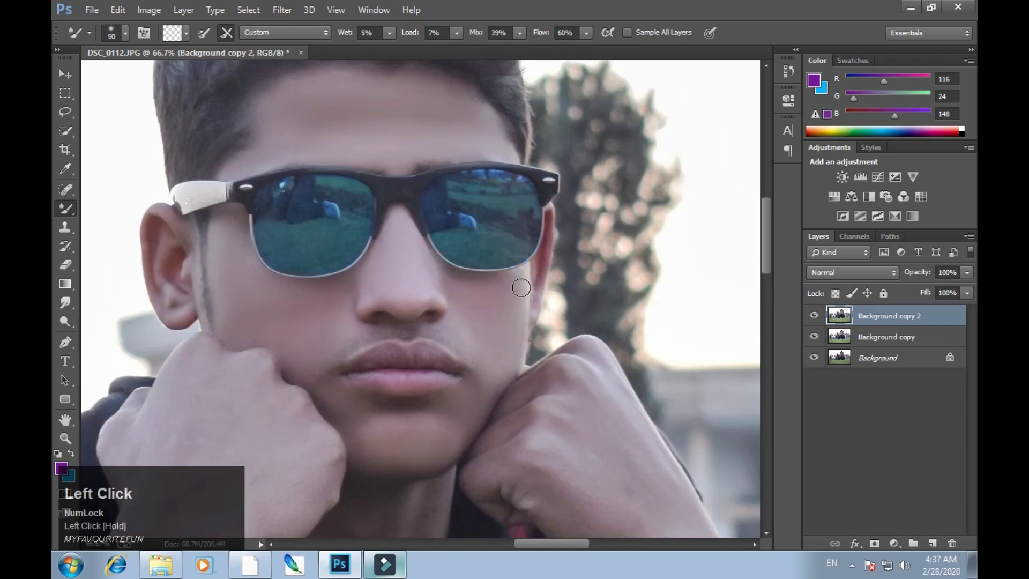
pyautogui.moveTo(527, 292); pyautogui.dragTo(579, 178)
pyautogui.moveTo(417, 268); pyautogui.dragTo(493, 266)
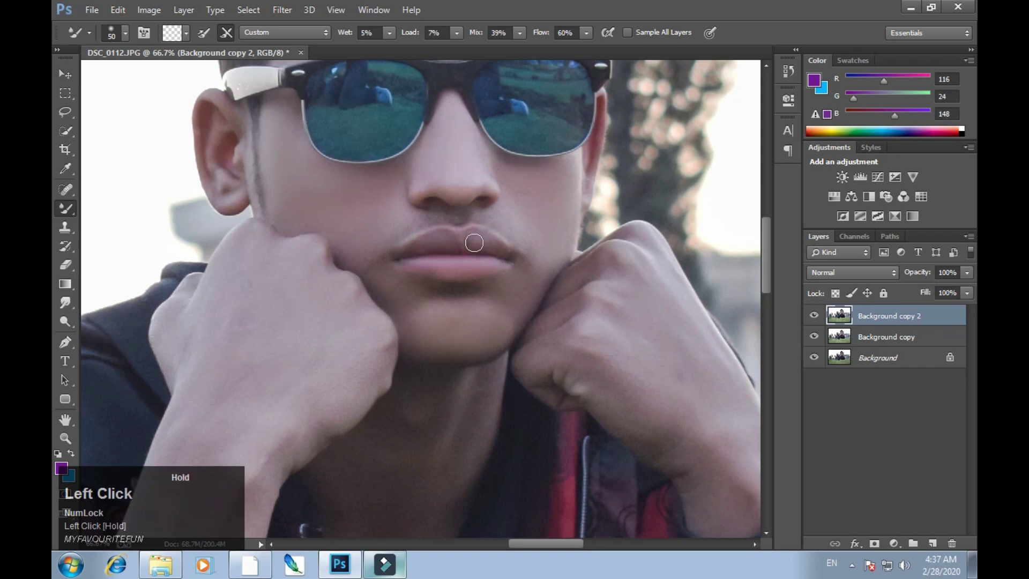
# Smooth the back of the image-right hand with the Mixer Brush at size 125
pyautogui.moveTo(381, 237); pyautogui.dragTo(268, 257)
pyautogui.moveTo(480, 313)
pyautogui.mouseDown()
pyautogui.moveTo(557, 413)
pyautogui.moveTo(586, 467)
pyautogui.mouseUp()
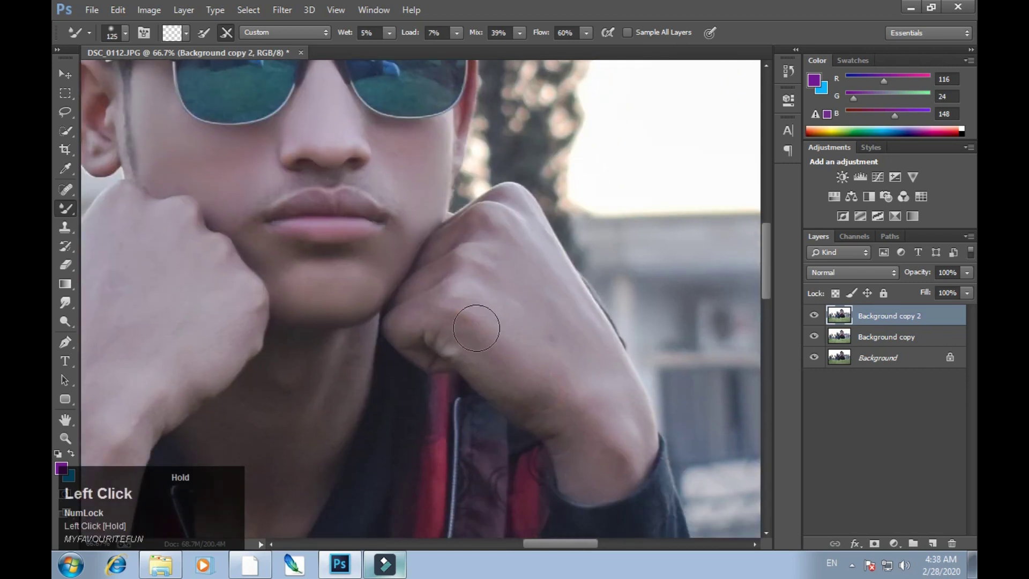
pyautogui.moveTo(533, 292); pyautogui.dragTo(621, 427)
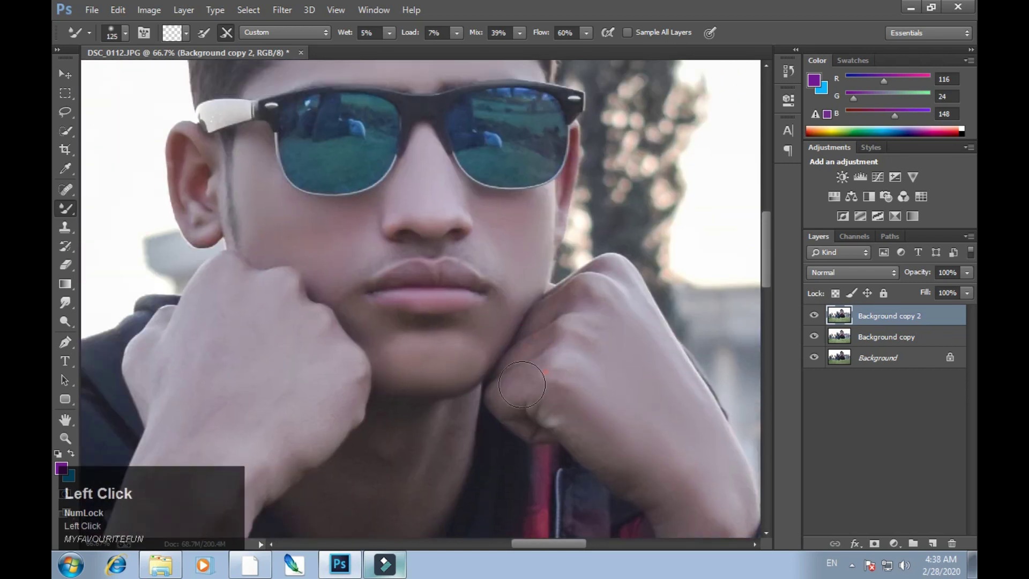
# Smooth the folded fingers of the image-right hand with the Mixer Brush reduced to size 60
pyautogui.press('[')
pyautogui.press('[')
pyautogui.press('[')
pyautogui.moveTo(528, 379); pyautogui.dragTo(536, 349)
pyautogui.press('[')
pyautogui.press('[')
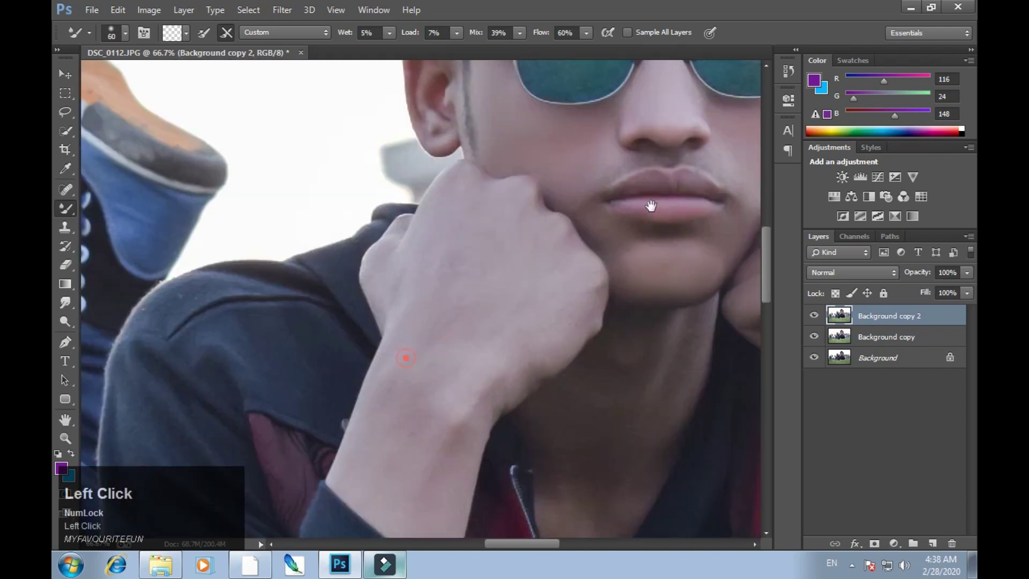
# Smooth the back of the image-left hand and its wrist with the Mixer Brush at size 125
pyautogui.moveTo(518, 314); pyautogui.dragTo(589, 310)
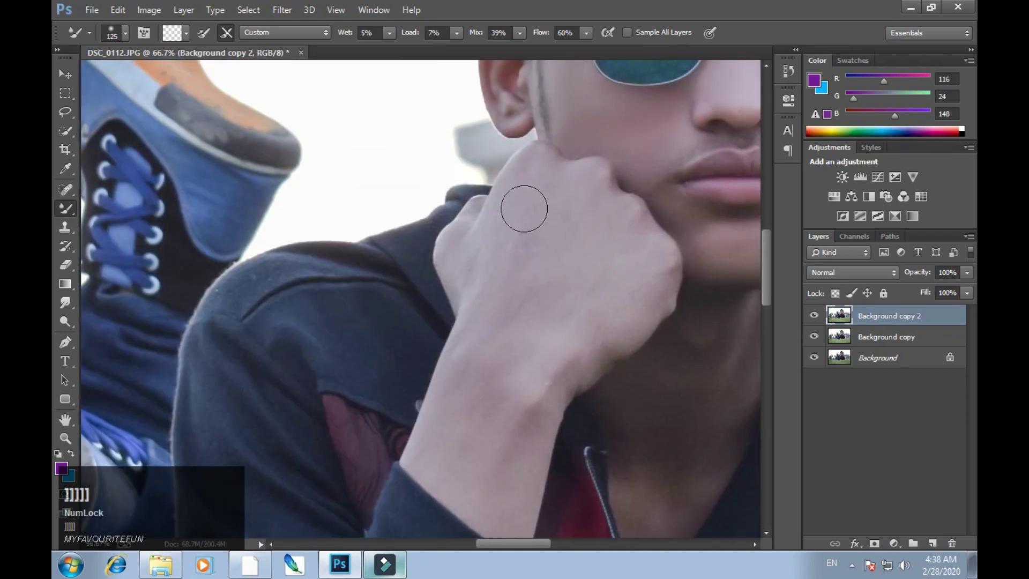
pyautogui.moveTo(528, 328); pyautogui.dragTo(615, 326)
pyautogui.press('space')
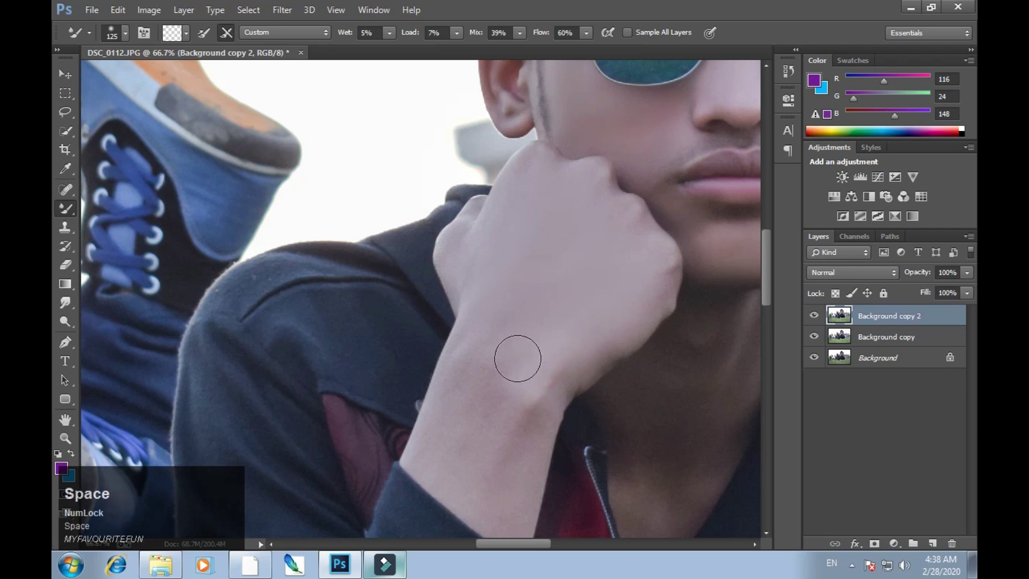
pyautogui.moveTo(506, 373)
pyautogui.mouseDown()
pyautogui.moveTo(588, 230)
pyautogui.moveTo(581, 208)
pyautogui.moveTo(601, 363)
pyautogui.moveTo(619, 371)
pyautogui.mouseUp()
# Smooth the image-left forearm down to the sleeve cuff with the Mixer Brush at size 125
pyautogui.hotkey('ctrl', '-')
pyautogui.hotkey('ctrl', '-')
pyautogui.hotkey('ctrl', '-')
pyautogui.press('space')
pyautogui.hotkey('ctrl', '+')
pyautogui.hotkey('ctrl', '+')
pyautogui.hotkey('ctrl', '+')
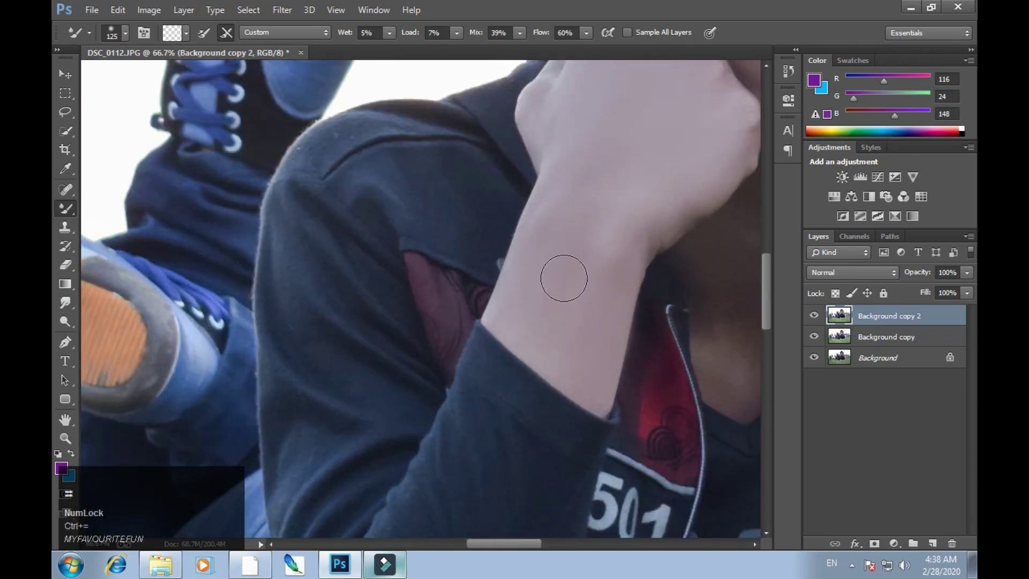
# Smooth the neck and upper chest skin between the hands with the Mixer Brush at size 200
pyautogui.press('space')
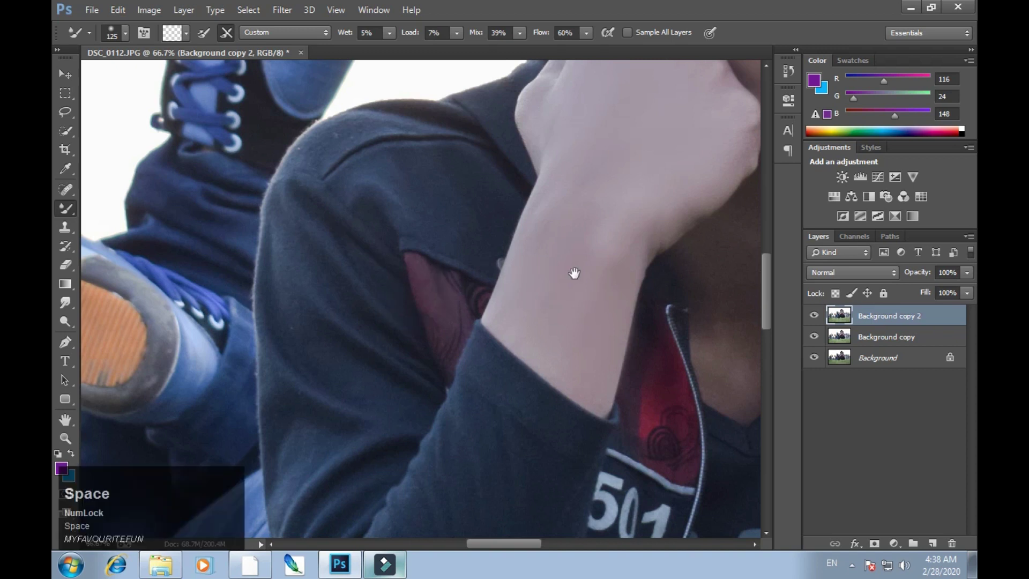
pyautogui.moveTo(574, 274); pyautogui.dragTo(292, 384)
pyautogui.hotkey('ctrl', '-')
pyautogui.moveTo(528, 285)
pyautogui.mouseDown()
pyautogui.moveTo(520, 325)
pyautogui.moveTo(469, 358)
pyautogui.moveTo(436, 432)
pyautogui.moveTo(429, 370)
pyautogui.moveTo(448, 382)
pyautogui.moveTo(470, 333)
pyautogui.mouseUp()
pyautogui.press(']')
pyautogui.press(']')
pyautogui.press(']')
pyautogui.moveTo(444, 367)
pyautogui.mouseDown()
pyautogui.moveTo(489, 298)
pyautogui.moveTo(496, 332)
pyautogui.moveTo(467, 410)
pyautogui.mouseUp()
# Check the whole photo and touch up the cheek just above the image-left fist with the Mixer Brush at size 90
pyautogui.press('space')
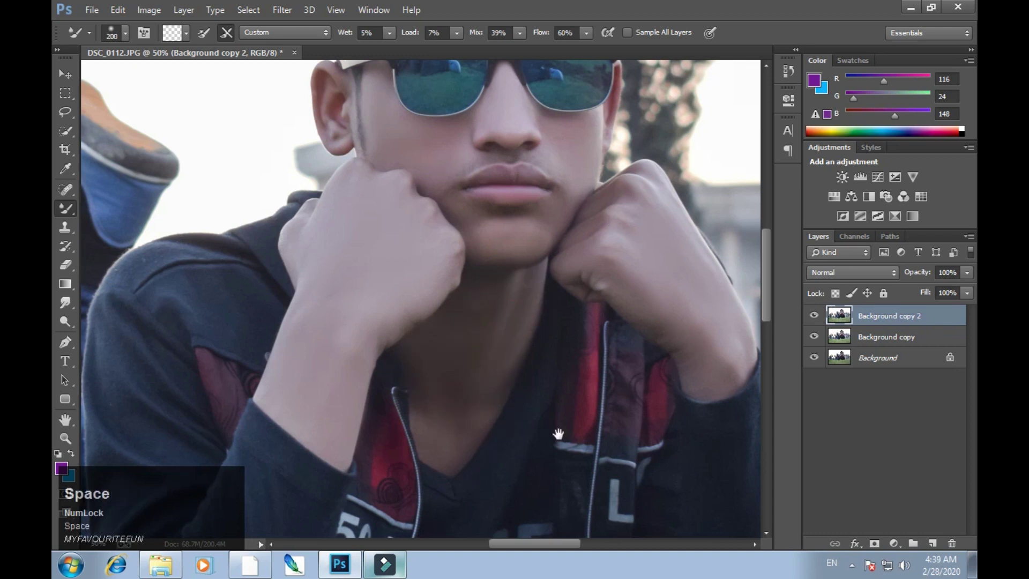
pyautogui.moveTo(555, 432); pyautogui.dragTo(547, 345)
pyautogui.hotkey('ctrl', '-')
pyautogui.hotkey('ctrl', '-')
pyautogui.hotkey('ctrl', '-')
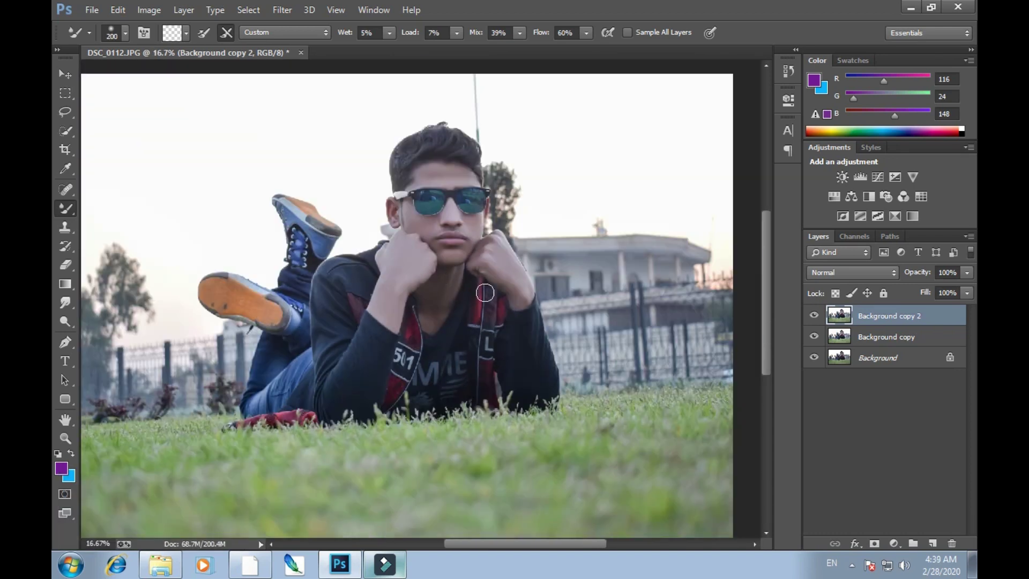
pyautogui.hotkey('ctrl', '+')
pyautogui.hotkey('ctrl', '+')
pyautogui.press('space')
pyautogui.moveTo(501, 221); pyautogui.dragTo(527, 385)
pyautogui.hotkey('ctrl', '+')
pyautogui.press('space')
pyautogui.press('[')
pyautogui.press('[')
pyautogui.press('[')
pyautogui.press('[')
pyautogui.press('[')
pyautogui.moveTo(443, 356); pyautogui.dragTo(448, 357)
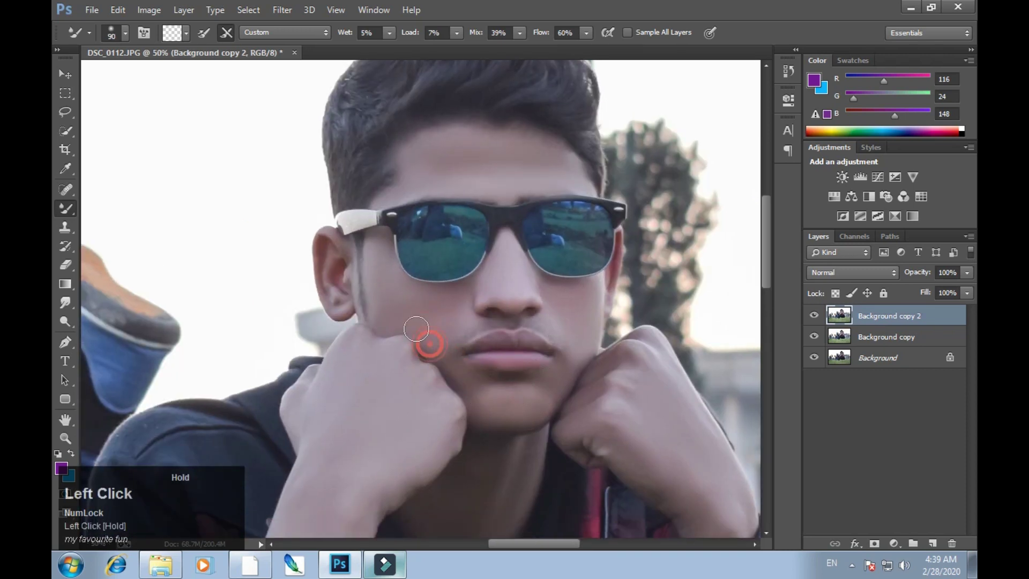
# Smooth the image-left ear with the Mixer Brush reduced to size 45
pyautogui.press('[')
pyautogui.press('[')
pyautogui.press('[')
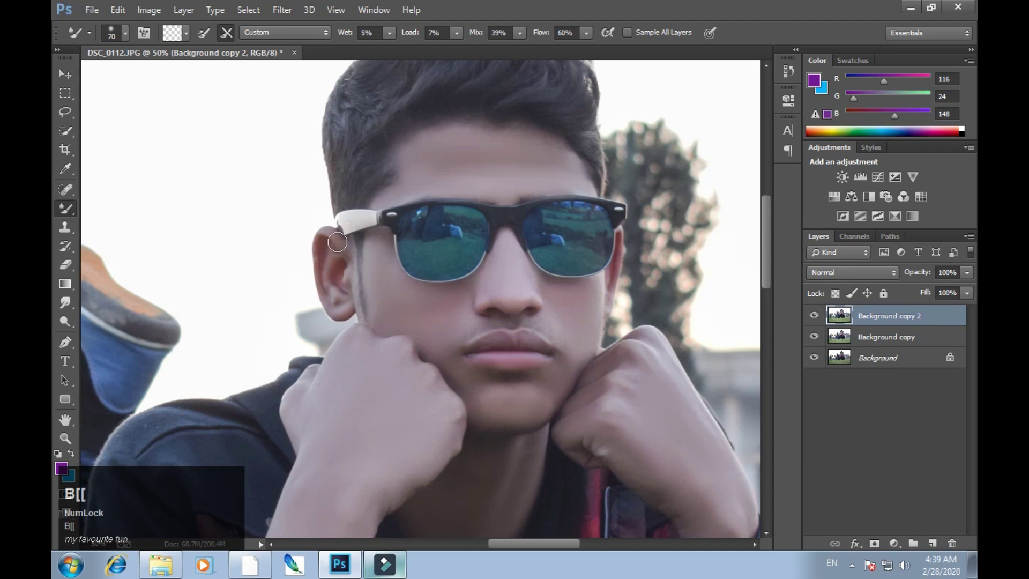
pyautogui.press('[')
pyautogui.moveTo(350, 249); pyautogui.dragTo(354, 274)
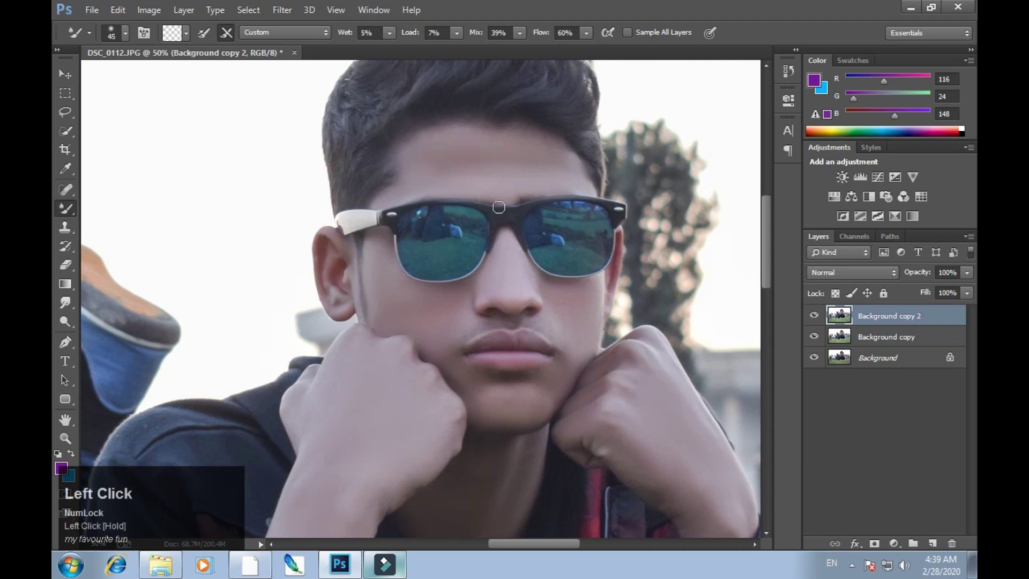
# Merge the retouched Background copy 2 layer down into the layer below it
pyautogui.press('space')
pyautogui.moveTo(516, 330); pyautogui.dragTo(552, 191)
pyautogui.hotkey('ctrl', '-')
pyautogui.hotkey('ctrl', '-')
pyautogui.hotkey('ctrl', '-')
pyautogui.click(861, 317)
pyautogui.rightClick(868, 316)
pyautogui.click(602, 410)
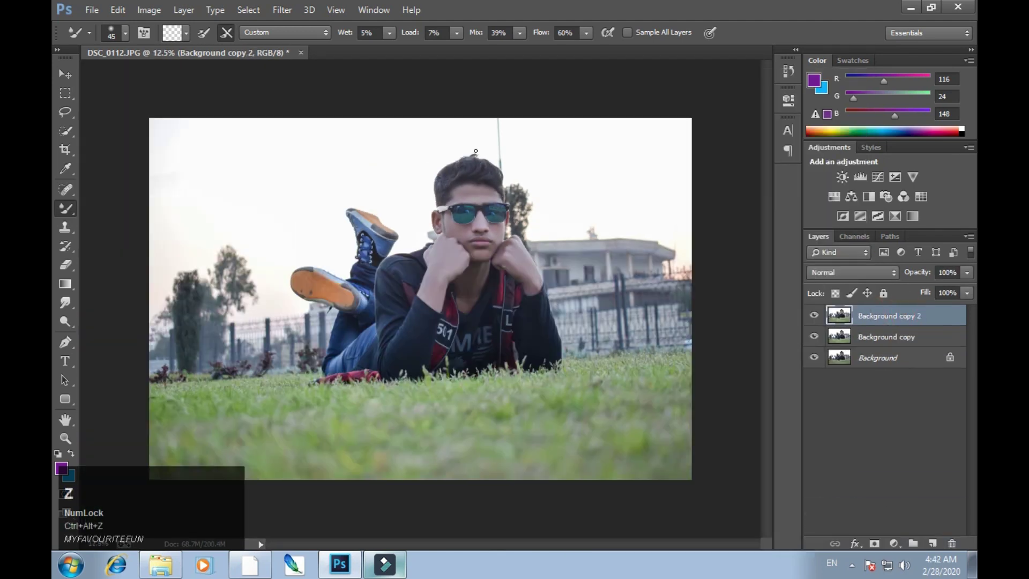
# Start the Camera Raw filter on Background copy 2, setting Vibrance to +31 and the Oranges luminance to +51
pyautogui.click(282, 9)
pyautogui.click(298, 94)
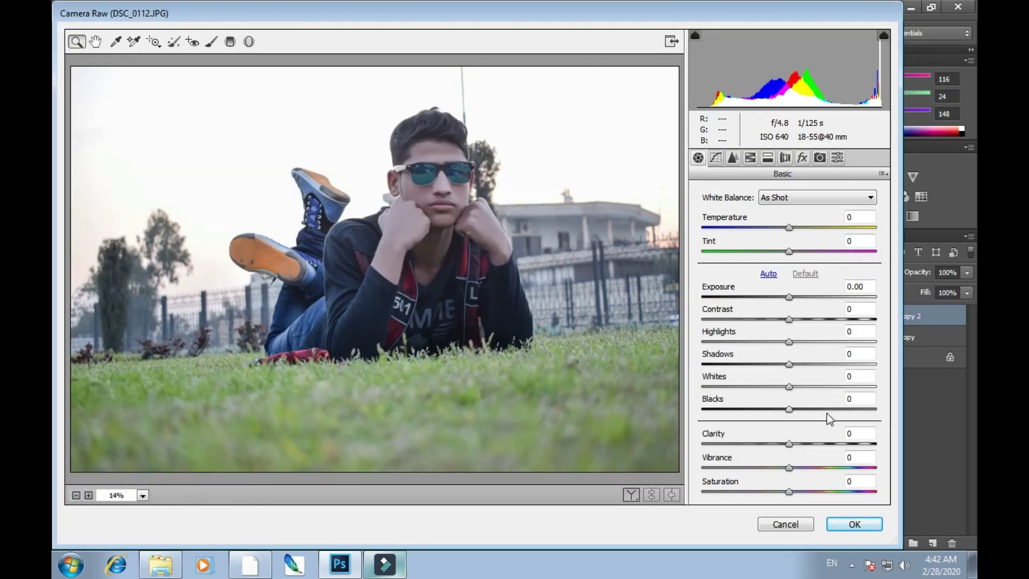
pyautogui.click(816, 468)
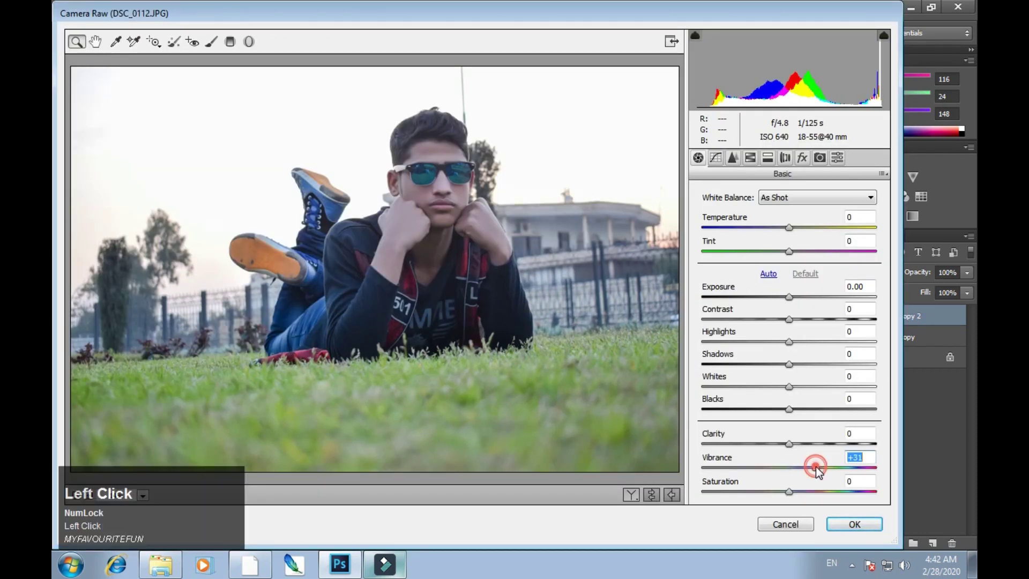
pyautogui.click(752, 157)
pyautogui.click(788, 214)
pyautogui.moveTo(814, 285); pyautogui.dragTo(834, 284)
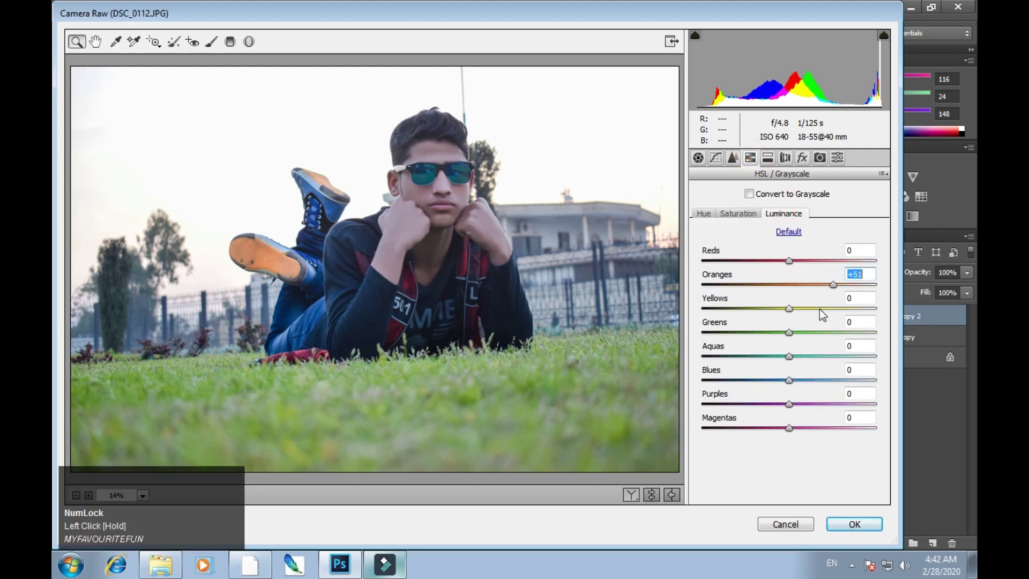
# Lower the Oranges saturation and set the hue of Yellows to -42 and Greens to +44
pyautogui.click(753, 215)
pyautogui.moveTo(789, 285); pyautogui.dragTo(768, 285)
pyautogui.moveTo(800, 327); pyautogui.dragTo(828, 342)
pyautogui.click(704, 213)
pyautogui.moveTo(750, 312); pyautogui.dragTo(767, 315)
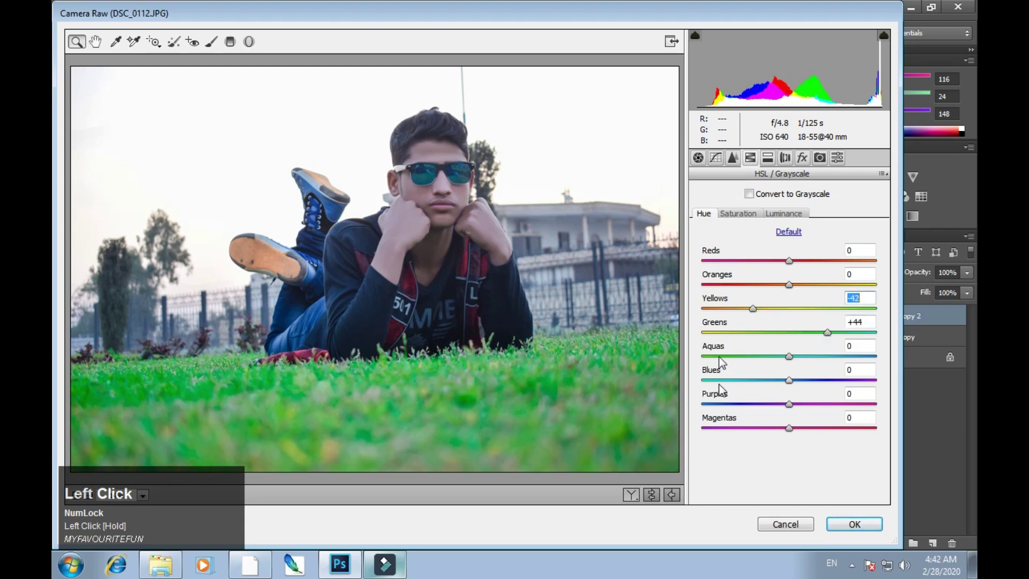
# Apply the Camera Raw colour adjustments and toggle the Background copy 2 layer's visibility to compare before and after
pyautogui.click(744, 215)
pyautogui.click(792, 217)
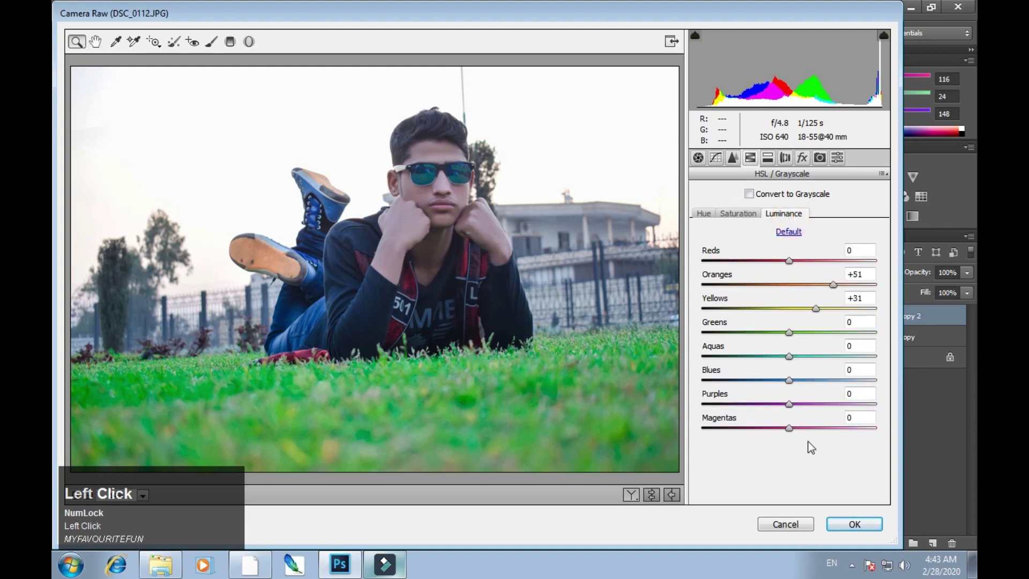
pyautogui.click(852, 524)
pyautogui.click(814, 315)
pyautogui.click(815, 315)
pyautogui.click(65, 75)
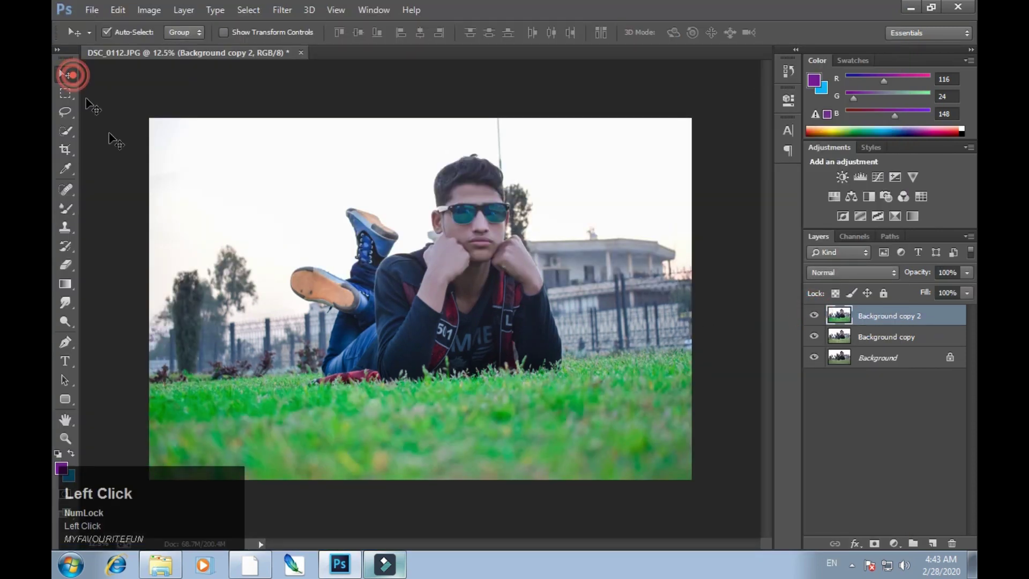
pyautogui.click(282, 9)
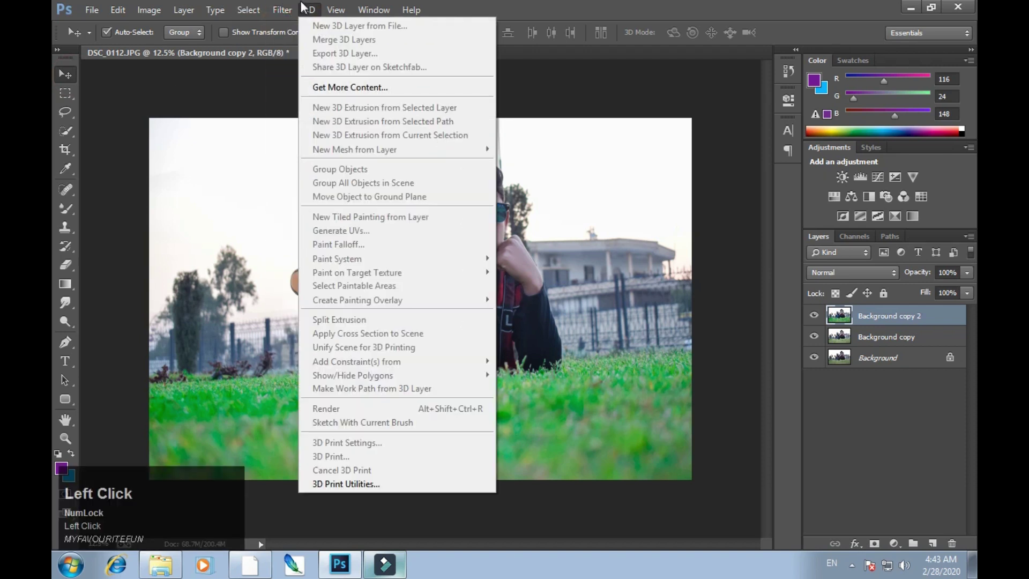
pyautogui.click(504, 9)
# Merge the recoloured Background copy 2 layer down and duplicate the merged layer
pyautogui.rightClick(838, 314)
pyautogui.click(866, 315)
pyautogui.rightClick(839, 315)
pyautogui.click(871, 316)
pyautogui.rightClick(874, 317)
pyautogui.click(612, 412)
pyautogui.moveTo(886, 321); pyautogui.dragTo(933, 543)
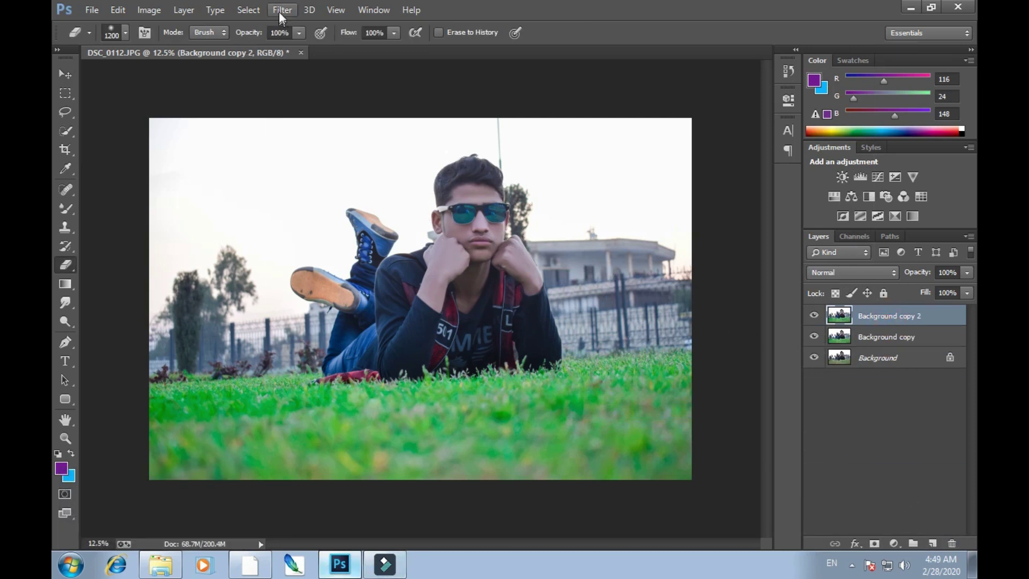
# Apply a Gaussian Blur with a radius of 9.8 pixels to the Background copy 2 layer
pyautogui.click(282, 10)
pyautogui.click(289, 169)
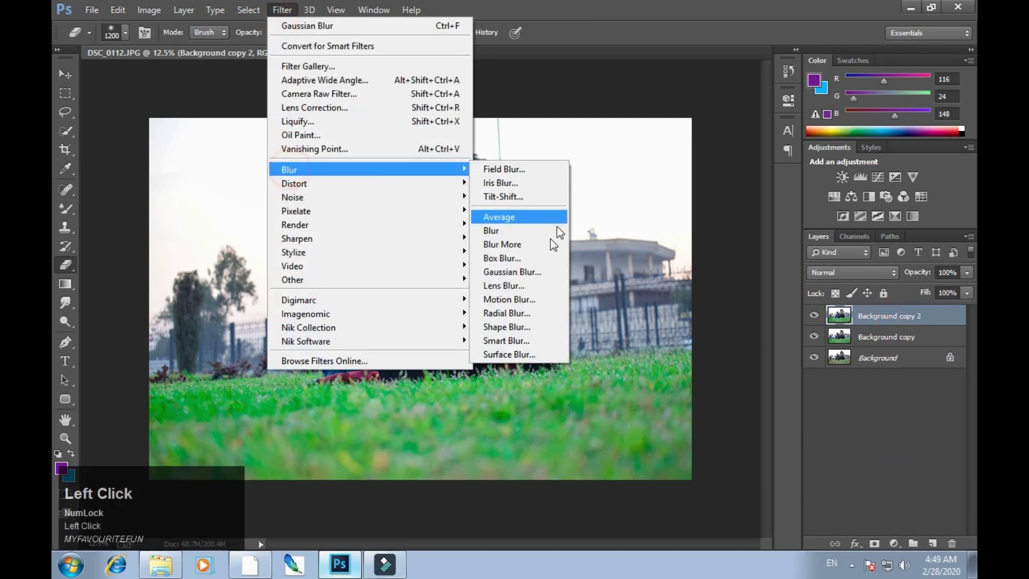
pyautogui.click(541, 272)
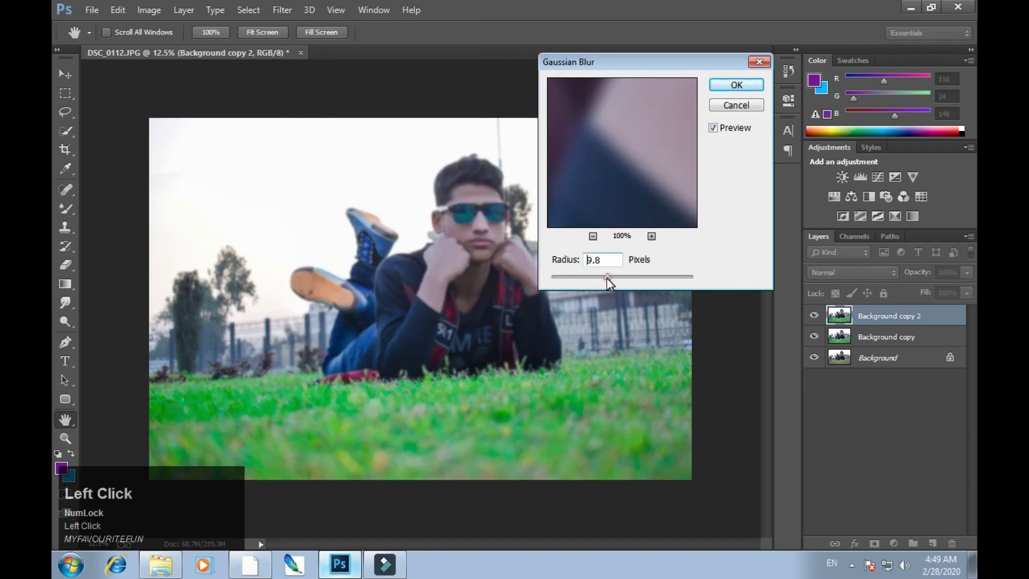
pyautogui.click(737, 84)
# Erase the blurred layer over the man's body with a slightly smaller Eraser brush
pyautogui.press('[')
pyautogui.moveTo(423, 298)
pyautogui.mouseDown()
pyautogui.moveTo(368, 356)
pyautogui.moveTo(398, 343)
pyautogui.moveTo(411, 300)
pyautogui.moveTo(451, 291)
pyautogui.moveTo(427, 348)
pyautogui.moveTo(525, 311)
pyautogui.moveTo(464, 188)
pyautogui.moveTo(447, 233)
pyautogui.moveTo(462, 167)
pyautogui.moveTo(533, 272)
pyautogui.moveTo(552, 276)
pyautogui.moveTo(510, 213)
pyautogui.moveTo(528, 347)
pyautogui.mouseUp()
pyautogui.moveTo(428, 357)
pyautogui.mouseDown()
pyautogui.moveTo(389, 360)
pyautogui.moveTo(515, 360)
pyautogui.mouseUp()
# Merge the partly erased blur layer down into Background copy and duplicate the result as a new top layer
pyautogui.click(66, 74)
pyautogui.rightClick(887, 321)
pyautogui.click(619, 410)
pyautogui.moveTo(902, 317); pyautogui.dragTo(933, 543)
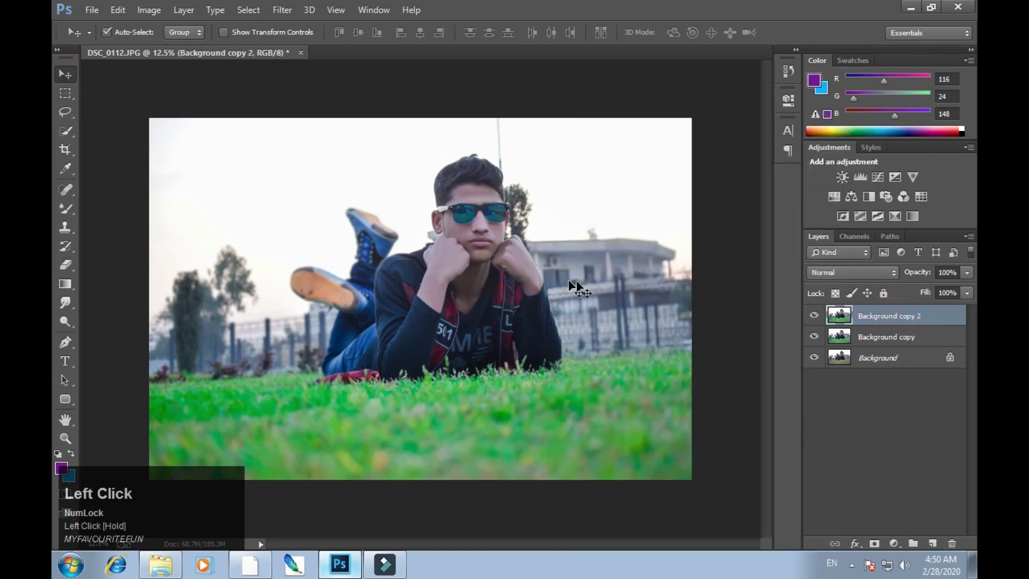
# Open the Liquify filter on Background copy 2 and try pushing the top of the man's hair upward with a 500-size Forward Warp brush
pyautogui.click(282, 9)
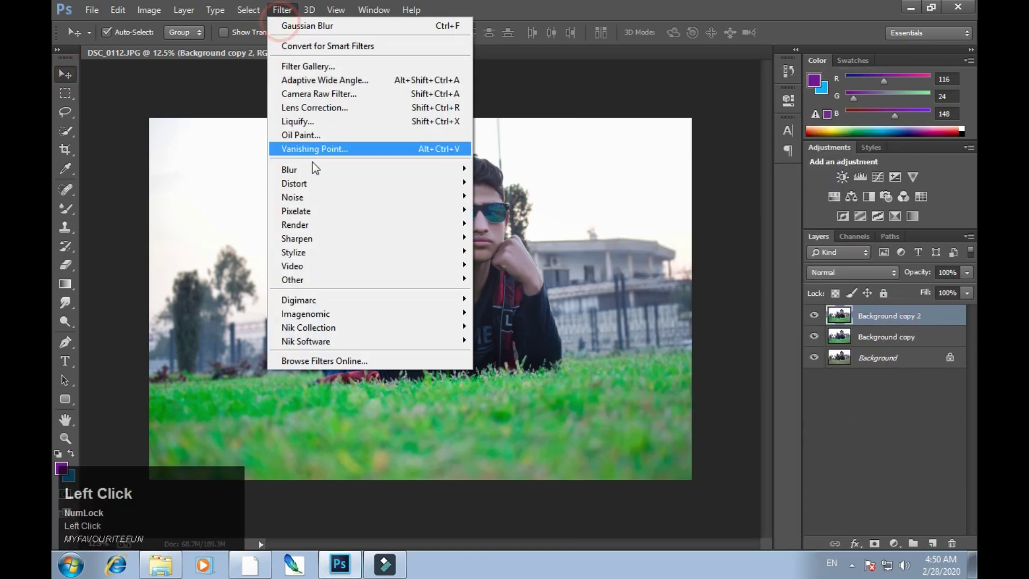
pyautogui.click(306, 127)
pyautogui.hotkey('ctrl', '=')
pyautogui.hotkey('ctrl', '=')
pyautogui.press('space')
pyautogui.moveTo(501, 191); pyautogui.dragTo(471, 300)
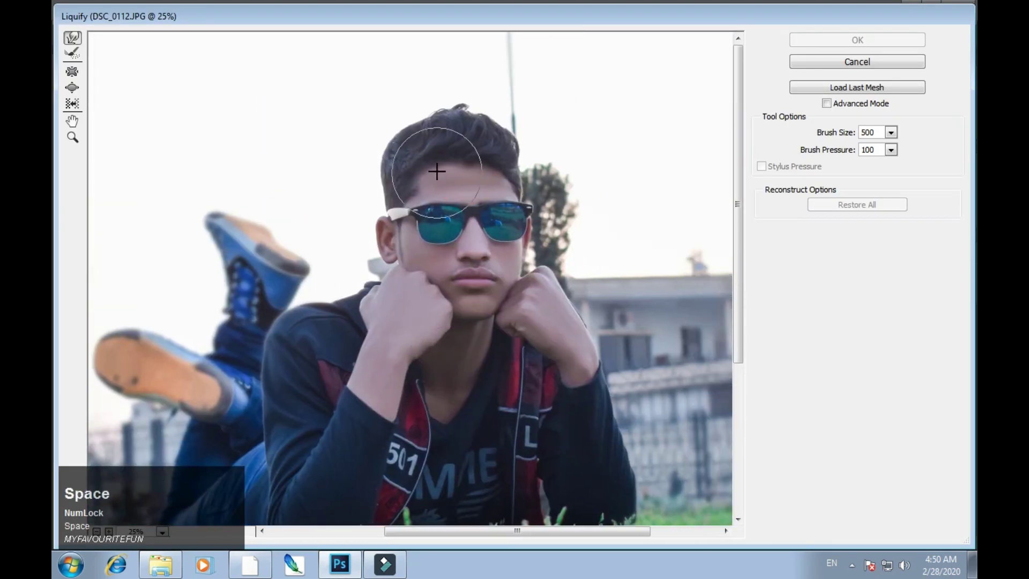
pyautogui.moveTo(426, 123)
pyautogui.mouseDown()
pyautogui.moveTo(423, 101)
pyautogui.moveTo(508, 119)
pyautogui.moveTo(477, 102)
pyautogui.moveTo(404, 123)
pyautogui.moveTo(436, 104)
pyautogui.moveTo(496, 104)
pyautogui.mouseUp()
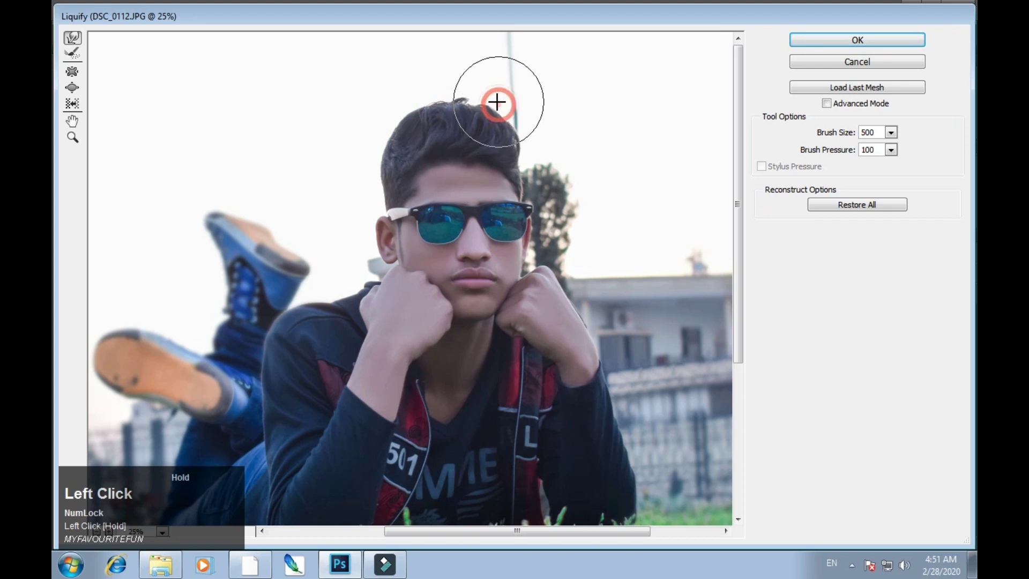
# Try enlarging the hair on the side of the man's head with the Bloat tool and a progressively smaller brush
pyautogui.click(72, 87)
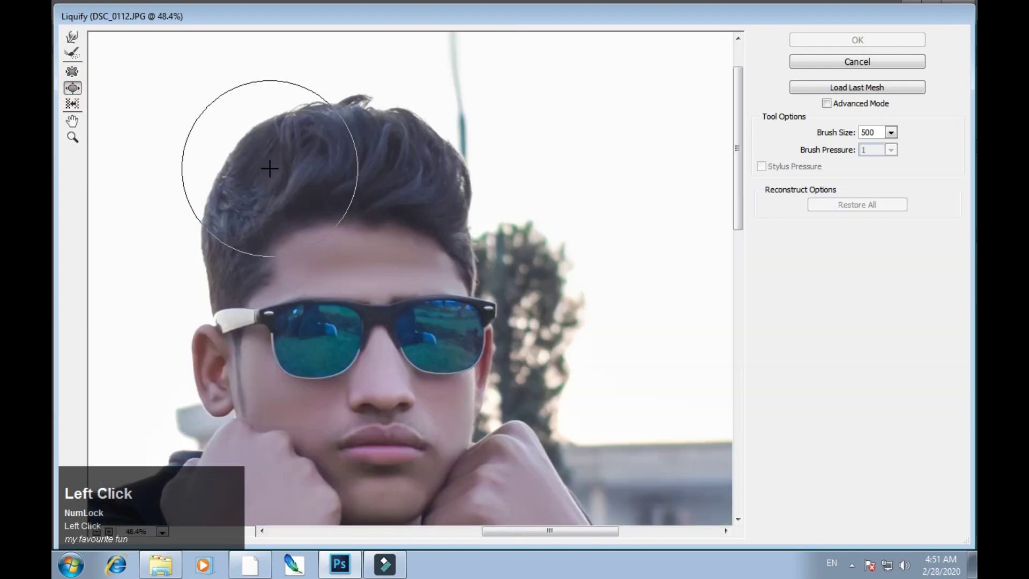
pyautogui.press('[')
pyautogui.press('[')
pyautogui.click(267, 166)
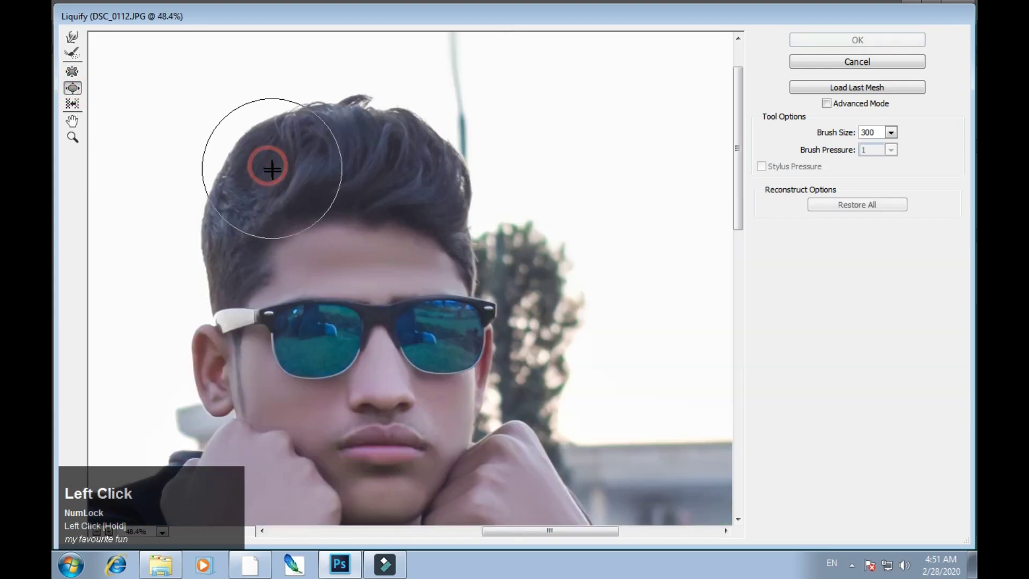
pyautogui.press('[')
pyautogui.press('[')
pyautogui.press('[')
pyautogui.click(284, 173)
pyautogui.click(264, 177)
# Push the hair at the side and crown outward with the Forward Warp tool, ending with brush size 300, and apply the Liquify changes
pyautogui.click(73, 37)
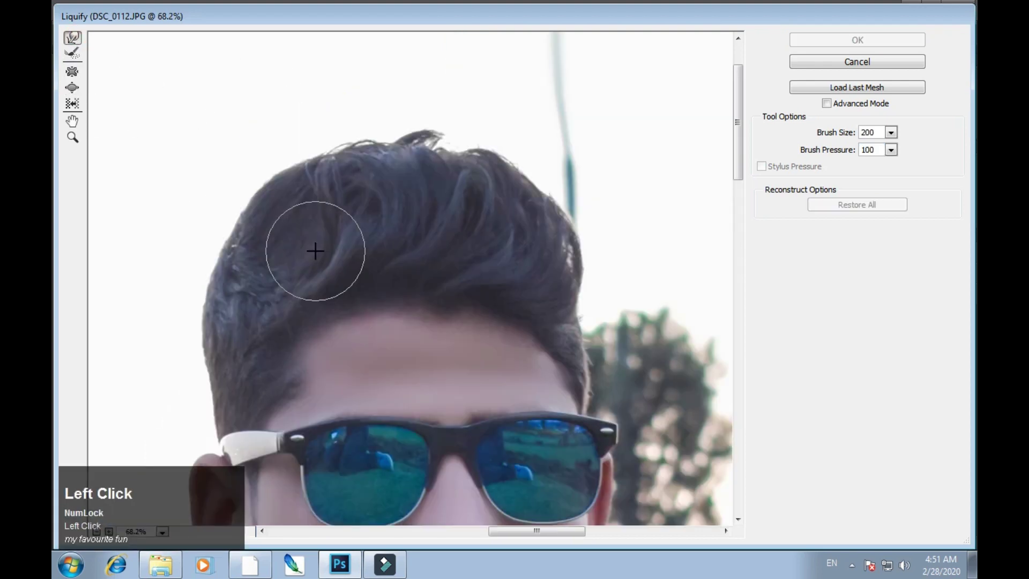
pyautogui.moveTo(323, 248); pyautogui.dragTo(311, 247)
pyautogui.moveTo(322, 262); pyautogui.dragTo(303, 267)
pyautogui.moveTo(301, 288); pyautogui.dragTo(293, 272)
pyautogui.moveTo(339, 227); pyautogui.dragTo(332, 228)
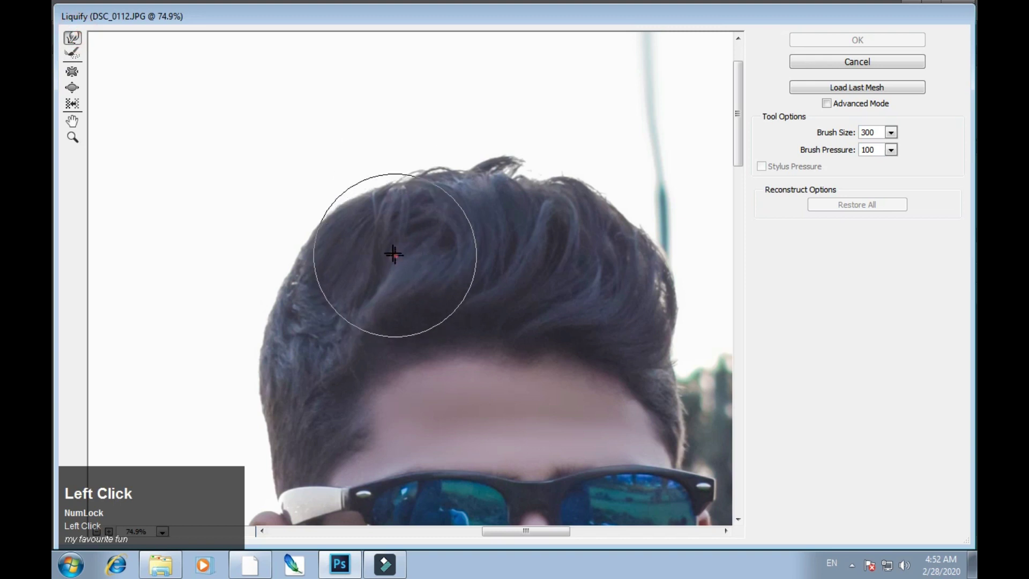
pyautogui.moveTo(395, 252); pyautogui.dragTo(424, 228)
pyautogui.moveTo(359, 292); pyautogui.dragTo(339, 293)
pyautogui.moveTo(422, 255)
pyautogui.mouseDown()
pyautogui.moveTo(432, 256)
pyautogui.moveTo(432, 232)
pyautogui.mouseUp()
pyautogui.click(589, 330)
pyautogui.click(856, 41)
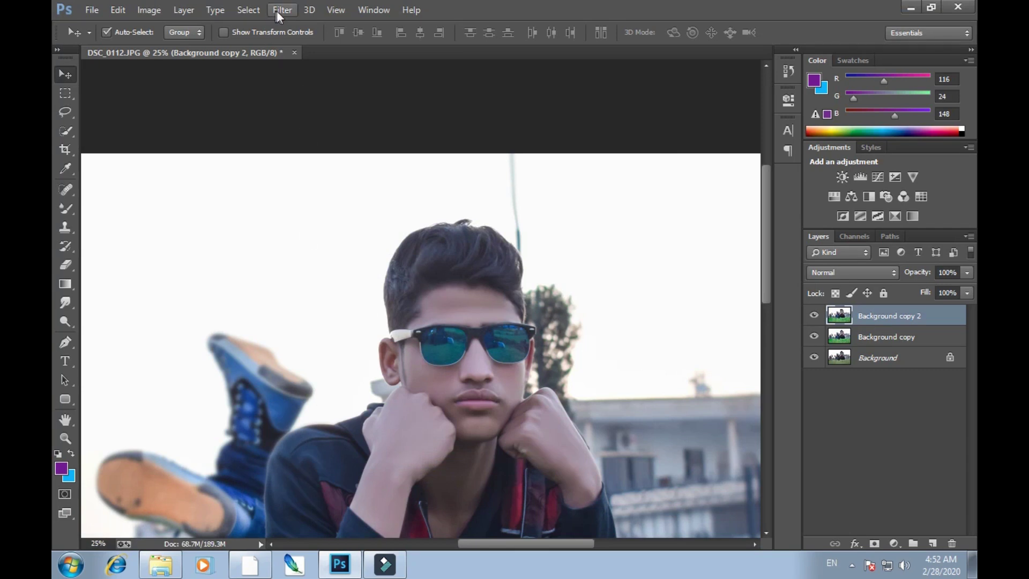
# Reopen Liquify, nudge the hair at the top of the head with an enlarged Forward Warp brush, and apply the result
pyautogui.click(287, 7)
pyautogui.click(293, 144)
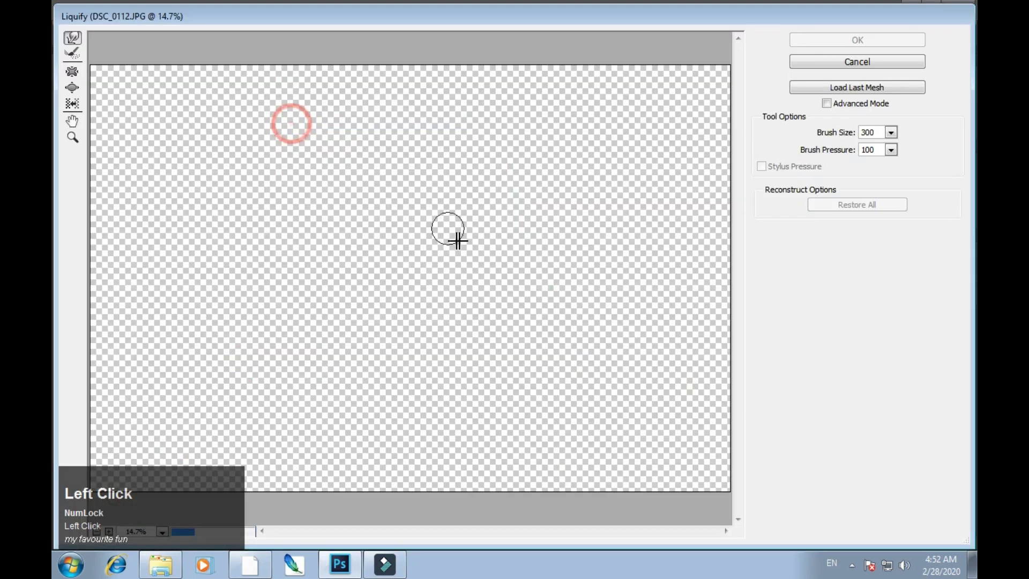
pyautogui.hotkey('ctrl', '=')
pyautogui.press('space')
pyautogui.press(']')
pyautogui.press(']')
pyautogui.moveTo(460, 126); pyautogui.dragTo(460, 137)
pyautogui.press('[')
pyautogui.press('[')
pyautogui.press('[')
pyautogui.click(805, 39)
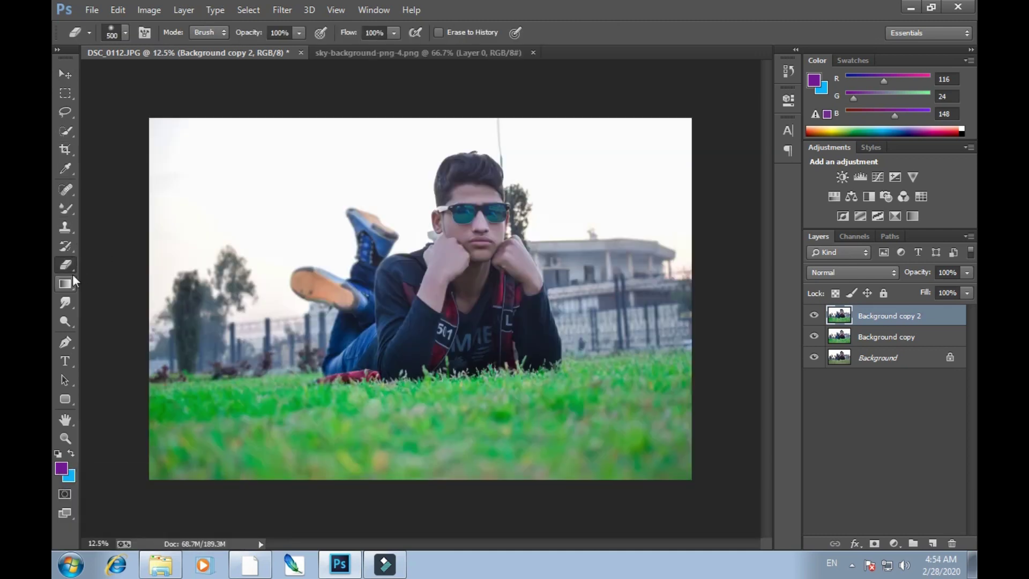
# Select the man's head, fist and raised legs with the Quick Selection tool and copy the selection to a new layer
pyautogui.click(64, 133)
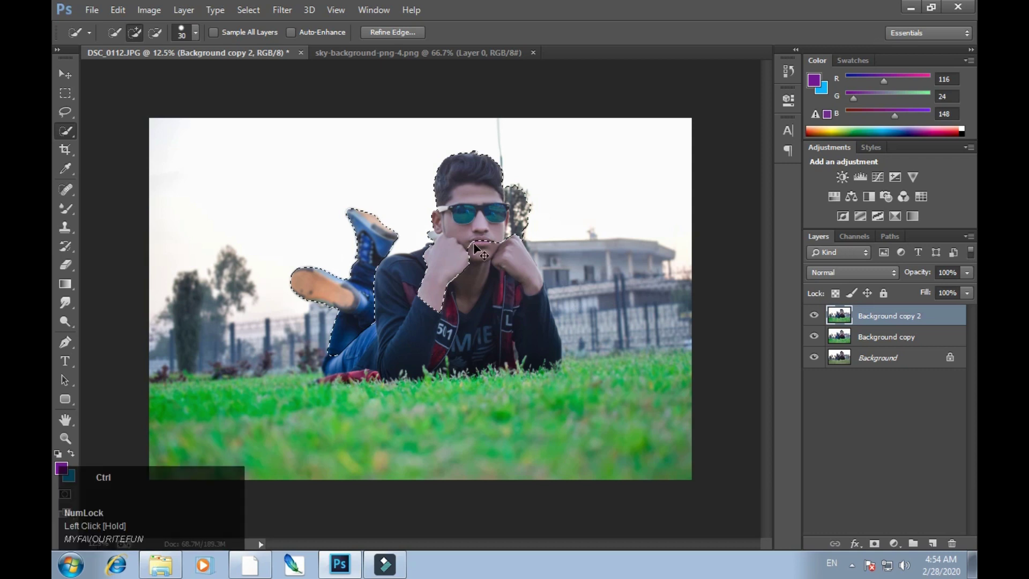
pyautogui.hotkey('ctrl', 'v')
# Bring the cloudy sky from sky-background-png-4.png into the portrait document as a new layer
pyautogui.click(92, 10)
pyautogui.click(99, 38)
pyautogui.click(544, 126)
pyautogui.click(719, 429)
pyautogui.moveTo(343, 128); pyautogui.dragTo(195, 143)
# Scale the sky layer to about 472% to match the photo's width and move it up so it ends at the grass line
pyautogui.hotkey('ctrl', 't')
pyautogui.moveTo(262, 189); pyautogui.dragTo(742, 375)
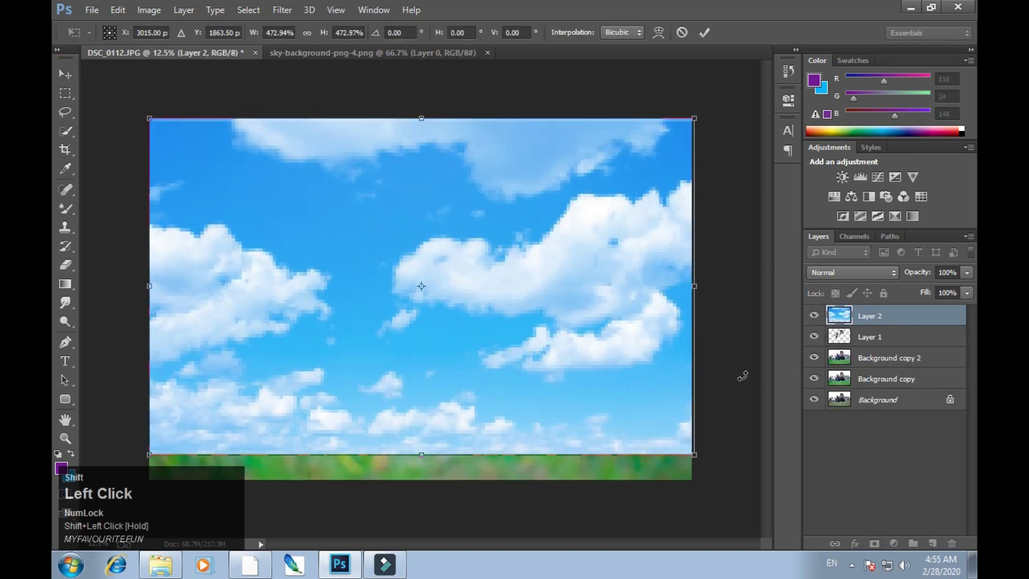
pyautogui.moveTo(691, 456); pyautogui.dragTo(692, 449)
pyautogui.moveTo(625, 358); pyautogui.dragTo(620, 256)
pyautogui.doubleClick(619, 256)
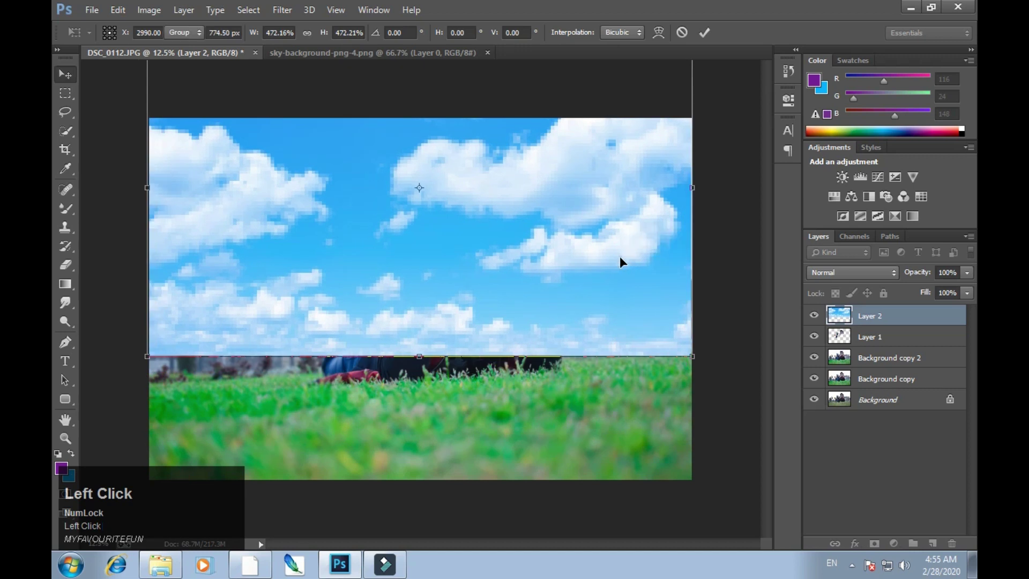
# Move the man's cut-out on Layer 1 above the sky layer in the layer order
pyautogui.moveTo(840, 336); pyautogui.dragTo(841, 315)
pyautogui.moveTo(863, 363); pyautogui.dragTo(859, 311)
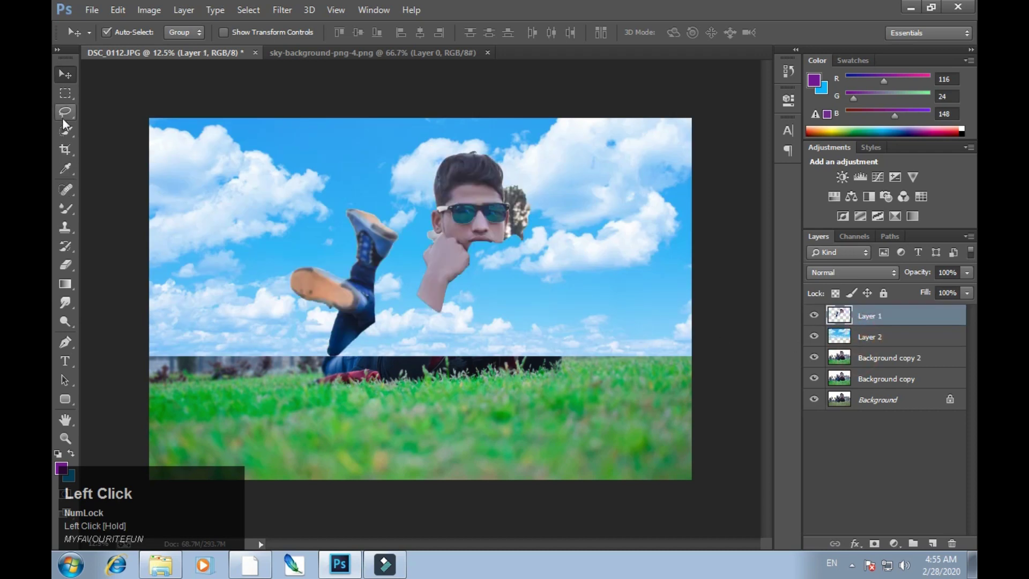
# Try erasing the lower parts of the legs and forearm on Layer 1 and undo the strokes
pyautogui.click(66, 265)
pyautogui.moveTo(354, 340)
pyautogui.mouseDown()
pyautogui.moveTo(387, 351)
pyautogui.moveTo(375, 285)
pyautogui.mouseUp()
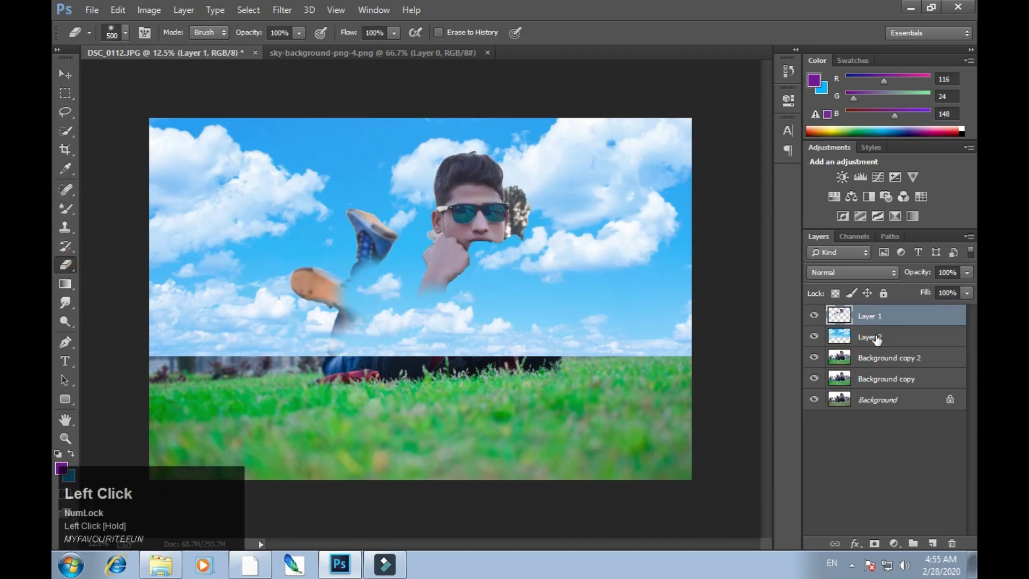
pyautogui.hotkey('ctrl', 'alt', 'z')
# Erase the sky on Layer 2 over the man's body, the building, the fence and the trees, enlarging the Eraser to 900
pyautogui.click(858, 338)
pyautogui.moveTo(439, 300)
pyautogui.mouseDown()
pyautogui.moveTo(343, 343)
pyautogui.moveTo(398, 289)
pyautogui.moveTo(413, 252)
pyautogui.moveTo(482, 333)
pyautogui.moveTo(407, 364)
pyautogui.moveTo(531, 344)
pyautogui.moveTo(541, 292)
pyautogui.moveTo(531, 242)
pyautogui.moveTo(616, 284)
pyautogui.moveTo(691, 369)
pyautogui.mouseUp()
pyautogui.moveTo(252, 343)
pyautogui.mouseDown()
pyautogui.moveTo(313, 352)
pyautogui.moveTo(253, 350)
pyautogui.moveTo(270, 341)
pyautogui.moveTo(260, 339)
pyautogui.moveTo(181, 343)
pyautogui.moveTo(202, 350)
pyautogui.moveTo(223, 276)
pyautogui.moveTo(211, 344)
pyautogui.moveTo(343, 335)
pyautogui.mouseUp()
pyautogui.press(']')
pyautogui.press(']')
pyautogui.press(']')
pyautogui.press(']')
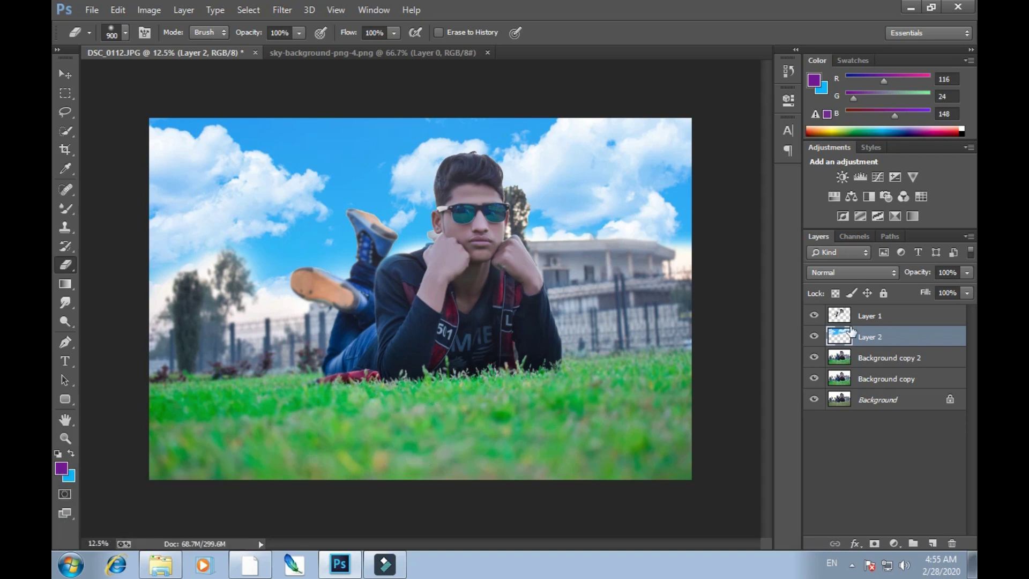
# Apply a Gaussian Blur with a radius of 36 pixels to the sky on Layer 2
pyautogui.click(848, 336)
pyautogui.click(283, 10)
pyautogui.moveTo(297, 172)
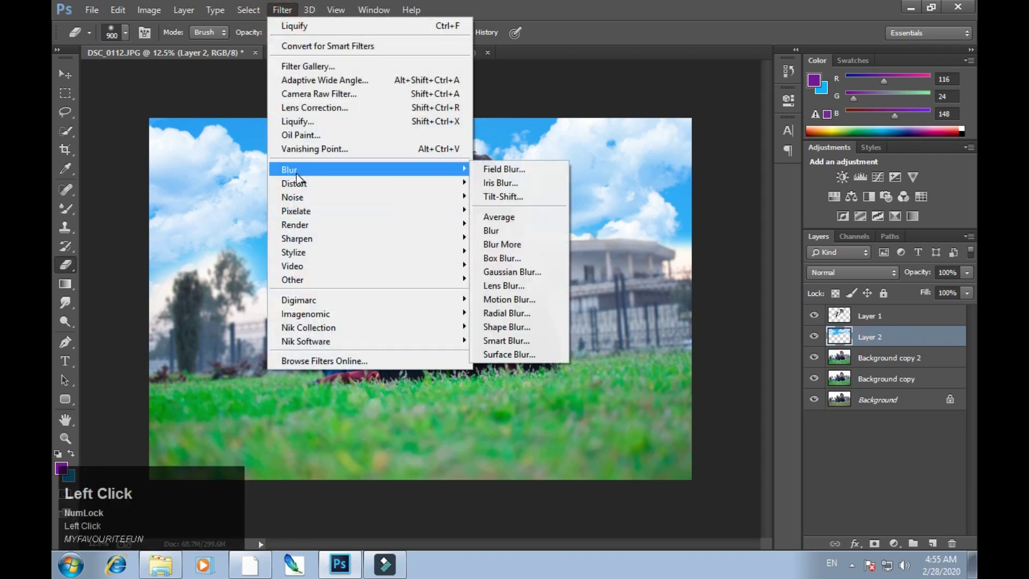
pyautogui.click(509, 270)
pyautogui.moveTo(606, 277); pyautogui.dragTo(617, 278)
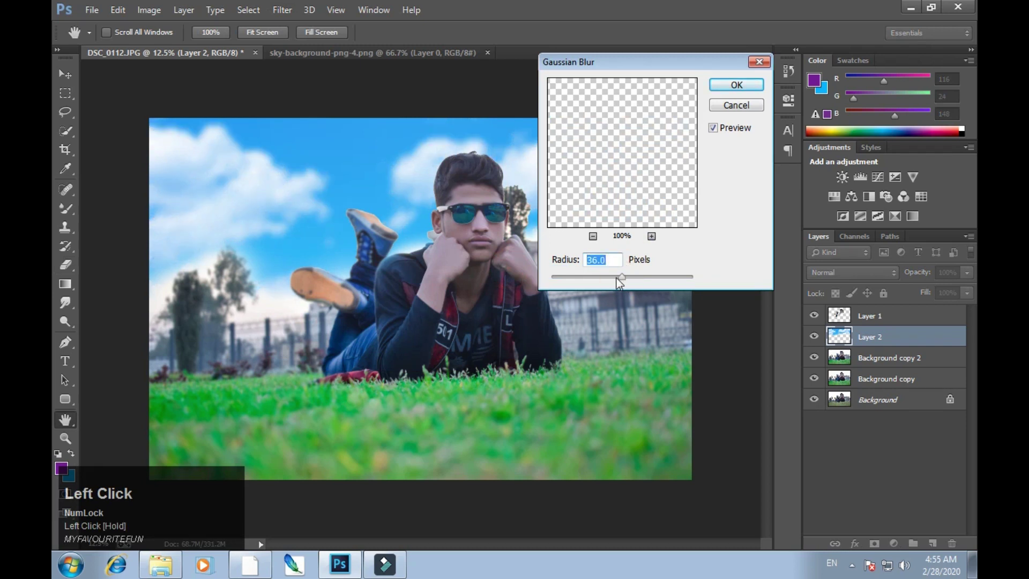
pyautogui.click(729, 86)
pyautogui.press('e')
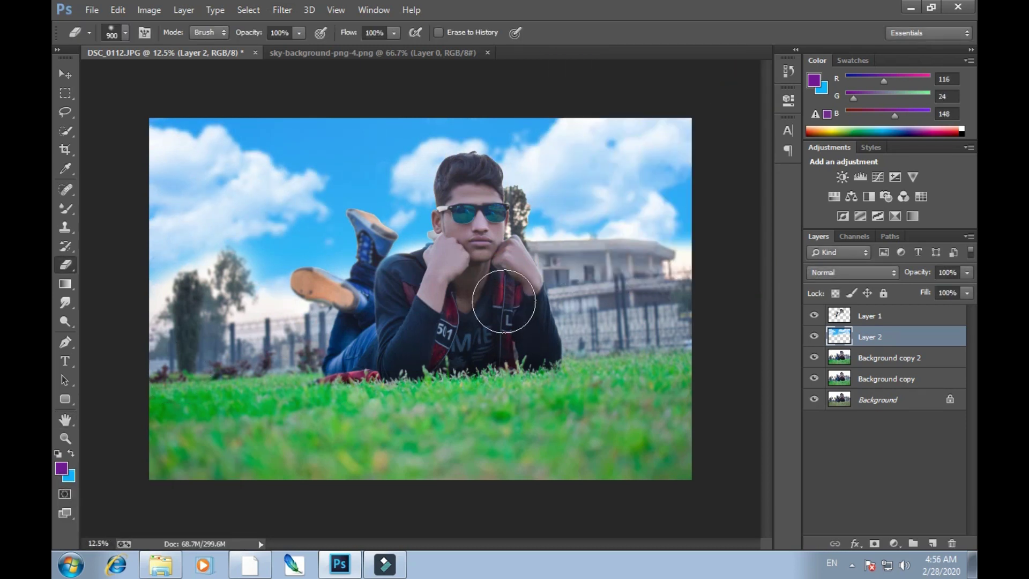
# Try out the blend modes from Darken through Divide on the sky layer and return it to Normal
pyautogui.click(65, 76)
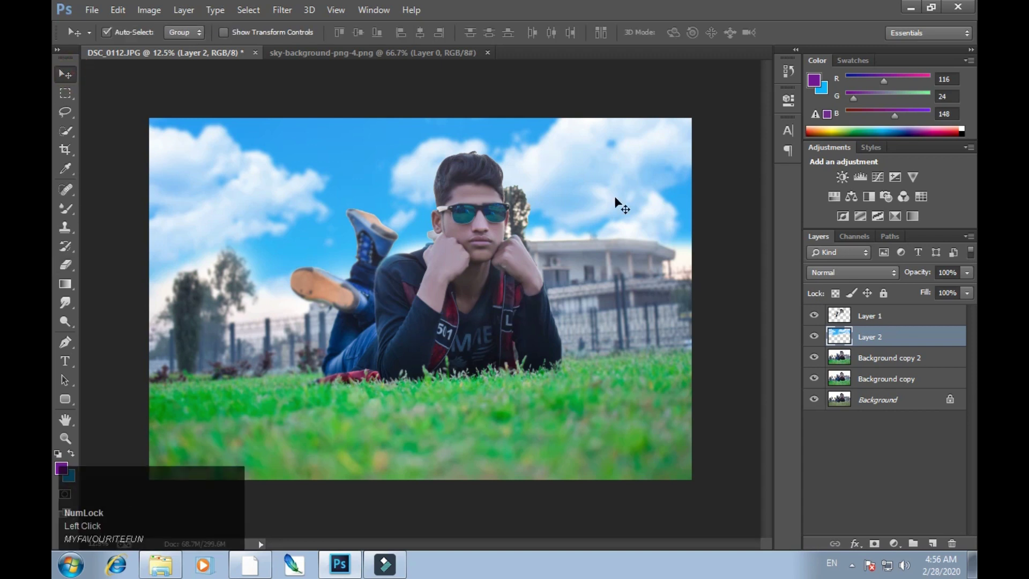
pyautogui.click(885, 337)
pyautogui.click(846, 272)
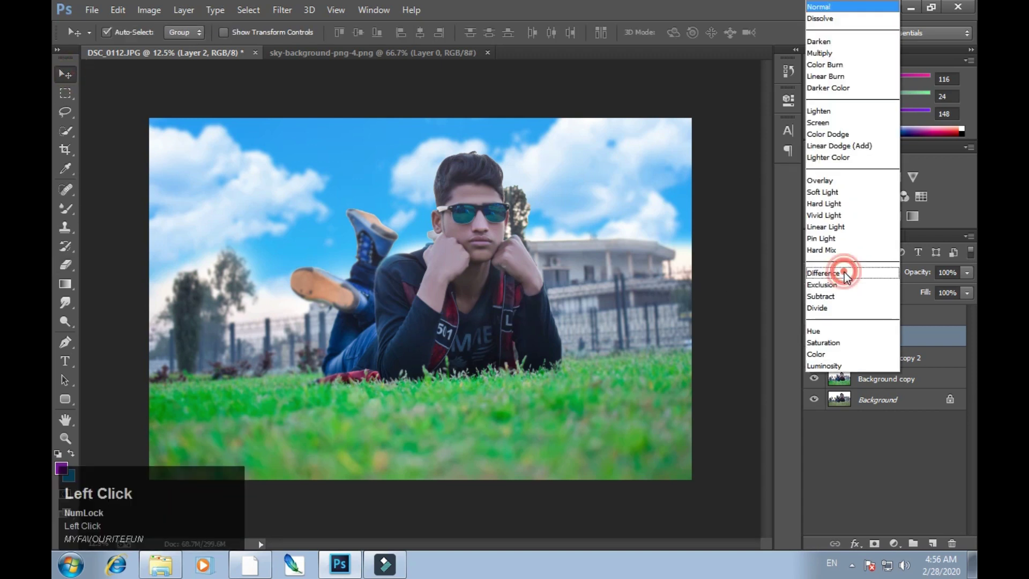
pyautogui.click(818, 41)
pyautogui.press('Down')
pyautogui.press('Down')
pyautogui.press('Down')
pyautogui.press('Down')
pyautogui.press('Down')
pyautogui.press('Down')
pyautogui.press('Down')
pyautogui.press('Down')
pyautogui.press('Down')
pyautogui.press('Down')
pyautogui.press('Down')
pyautogui.press('Down')
pyautogui.press('Down')
pyautogui.press('Down')
pyautogui.press('Down')
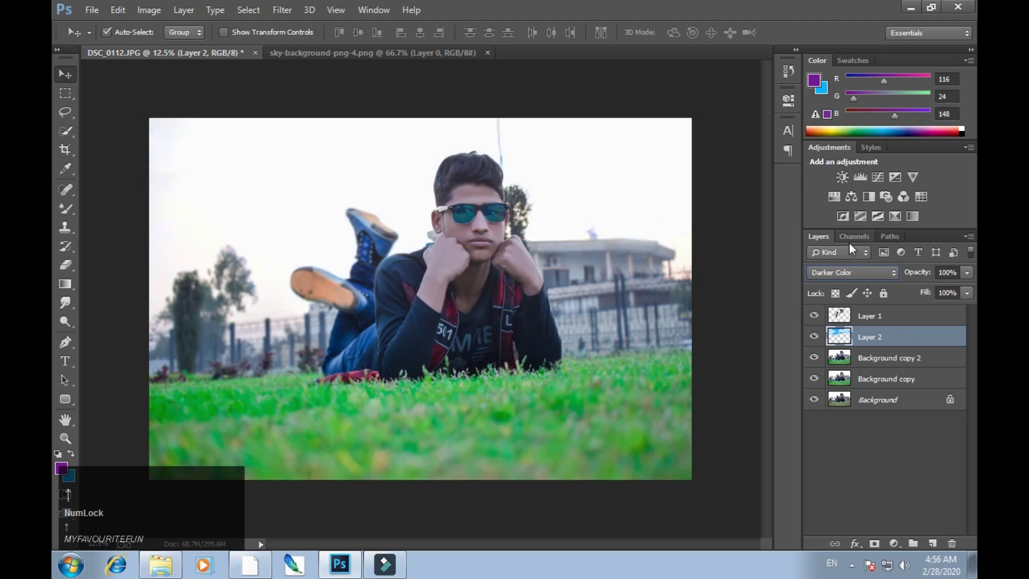
pyautogui.press('Down')
pyautogui.press('Down')
pyautogui.press('Down')
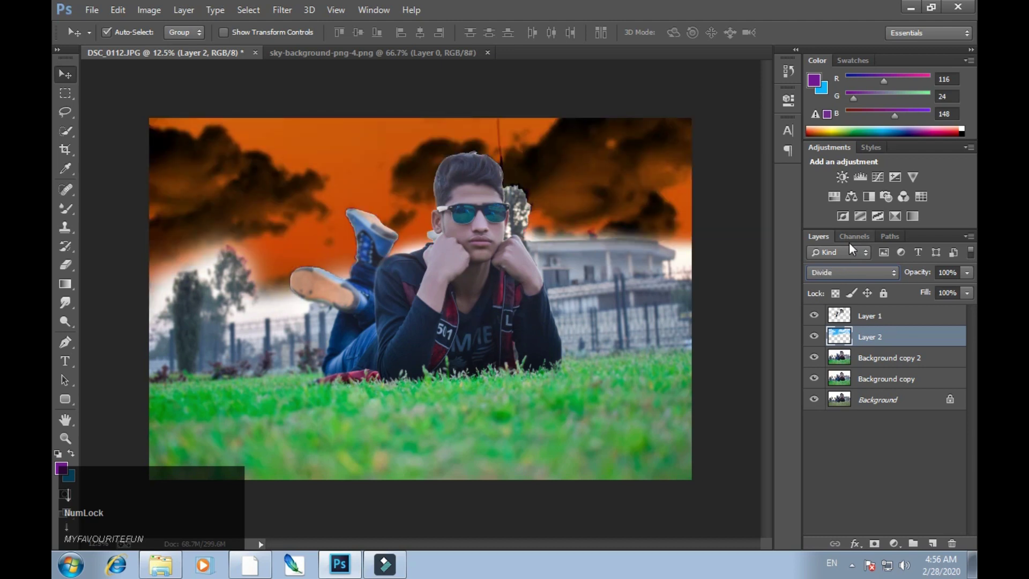
pyautogui.click(852, 274)
pyautogui.click(818, 7)
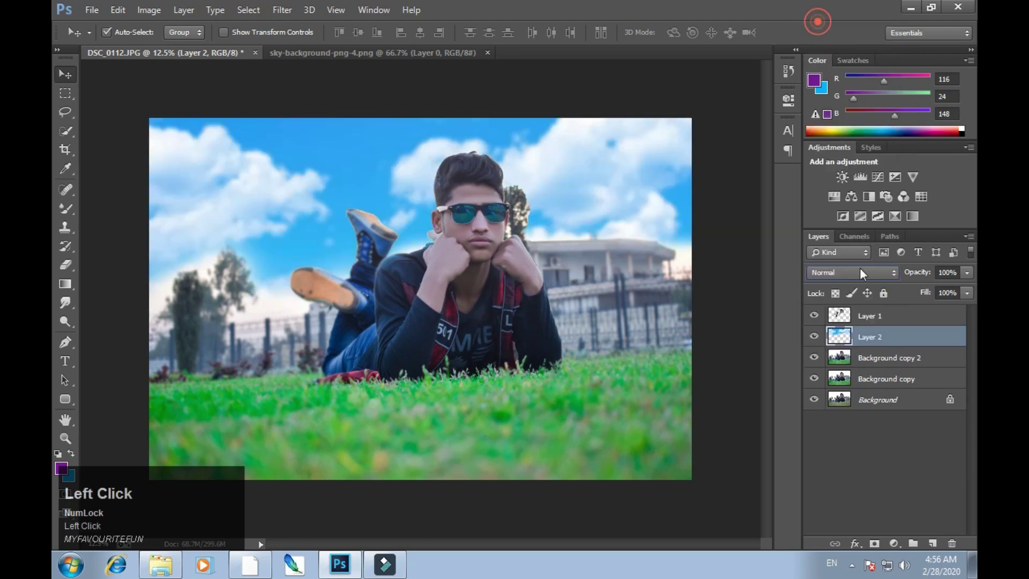
# Examine the edges of the Layer 1 cut-out around the shoes and arms up close against the sky
pyautogui.click(855, 363)
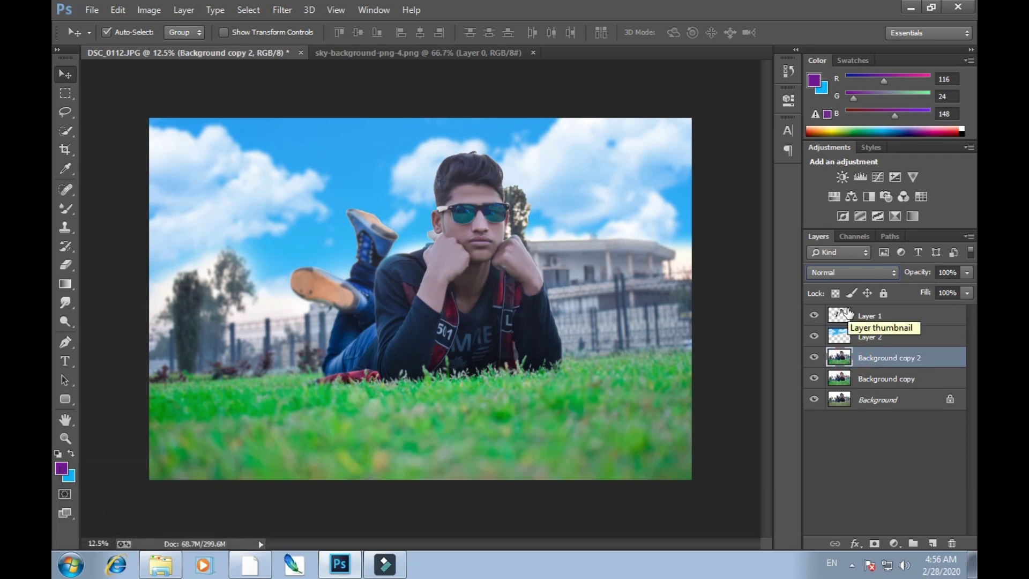
pyautogui.click(424, 298)
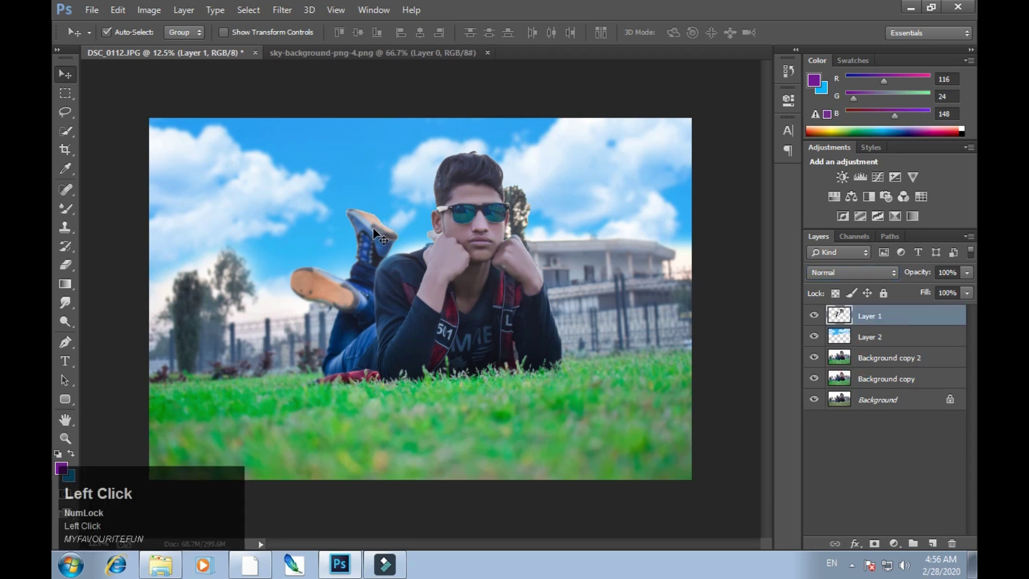
pyautogui.hotkey('ctrl', '+')
pyautogui.hotkey('ctrl', '+')
pyautogui.hotkey('ctrl', '+')
pyautogui.press('space')
pyautogui.click(325, 137)
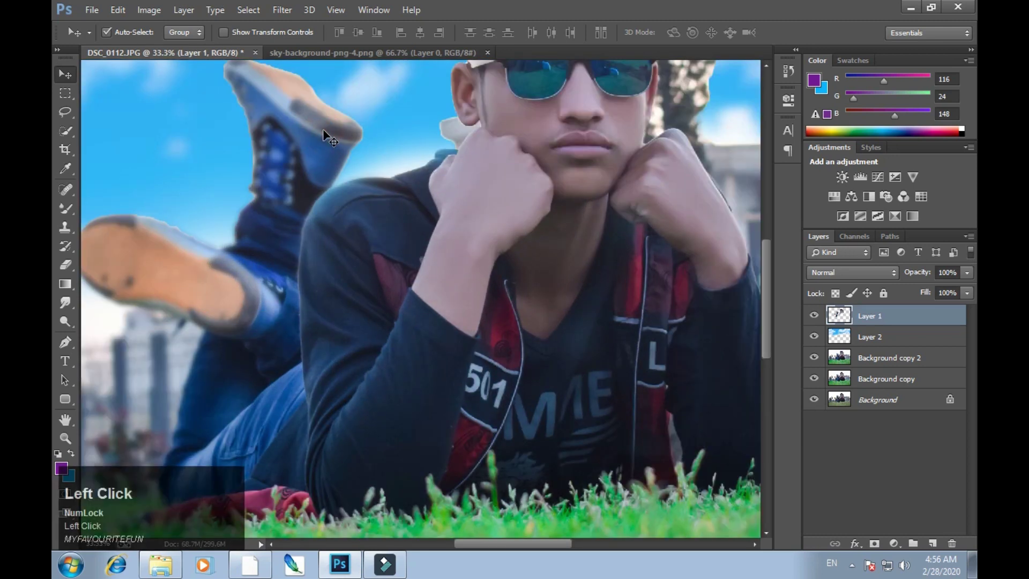
pyautogui.hotkey('ctrl', '-')
pyautogui.hotkey('ctrl', '-')
pyautogui.hotkey('ctrl', '-')
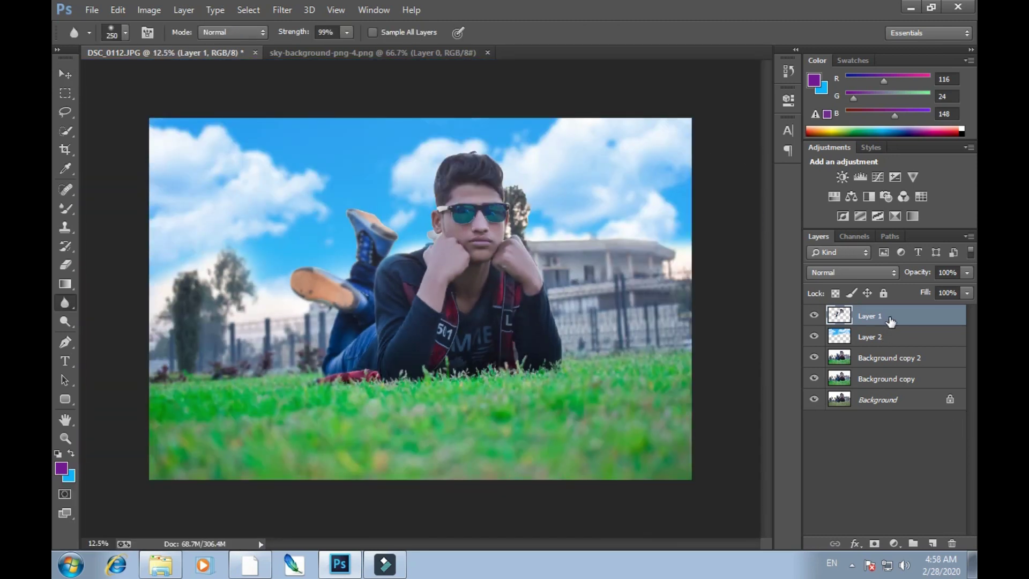
# Load the Layer 1 cut-out as a selection on Background copy 2 and feather it with a radius of 10
pyautogui.press('ctrl')
pyautogui.click(66, 74)
pyautogui.keyDown('ctrl'); pyautogui.click(839, 316); pyautogui.keyUp('ctrl')
pyautogui.click(846, 358)
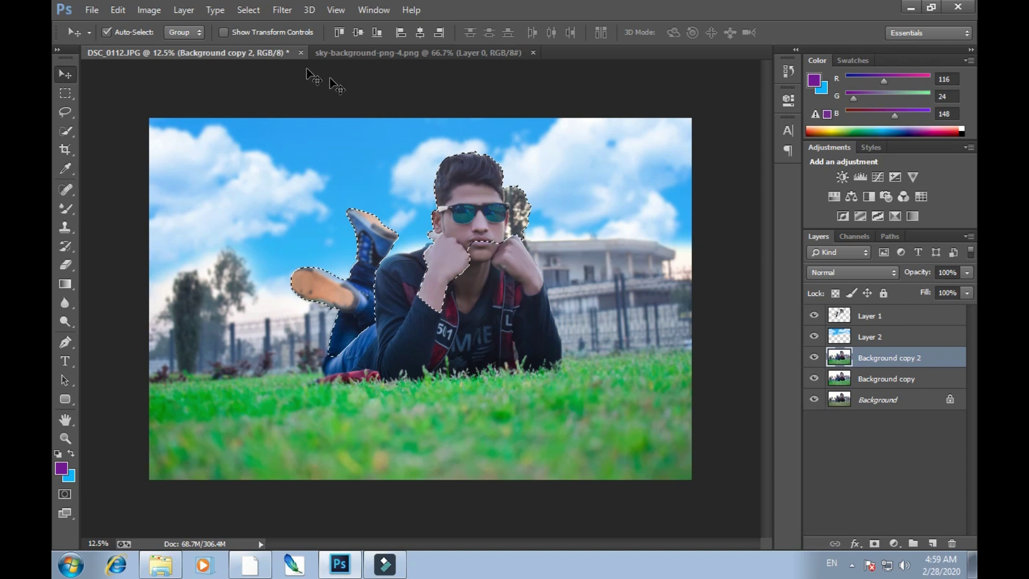
pyautogui.hotkey('shift', 'F6')
pyautogui.click(594, 188)
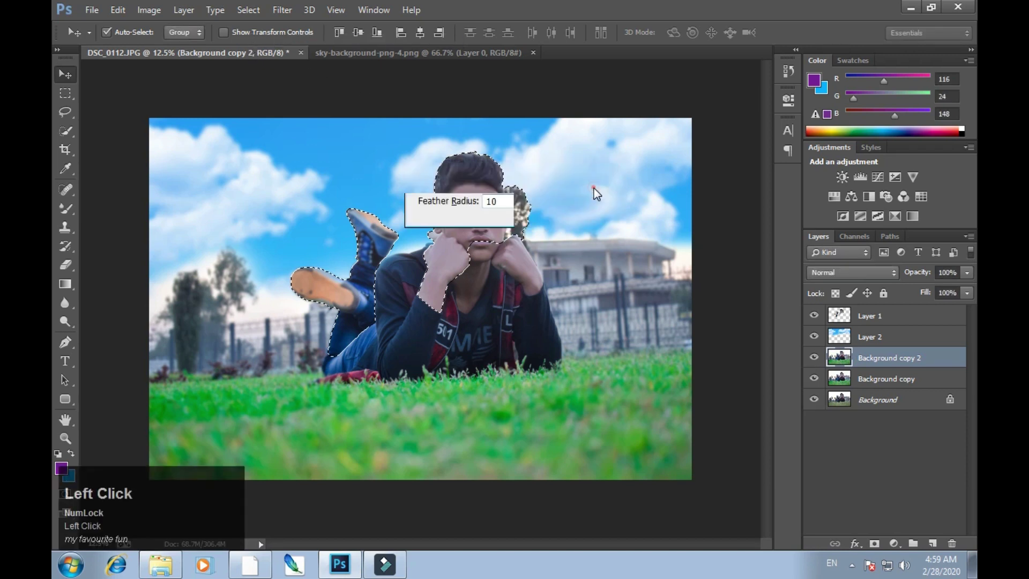
# Copy the feathered selection to a new layer above the sky and delete the old Layer 1 cut-out
pyautogui.hotkey('ctrl', 'c')
pyautogui.hotkey('ctrl', 'v')
pyautogui.click(814, 317)
pyautogui.moveTo(857, 357); pyautogui.dragTo(864, 315)
pyautogui.moveTo(909, 345); pyautogui.dragTo(952, 543)
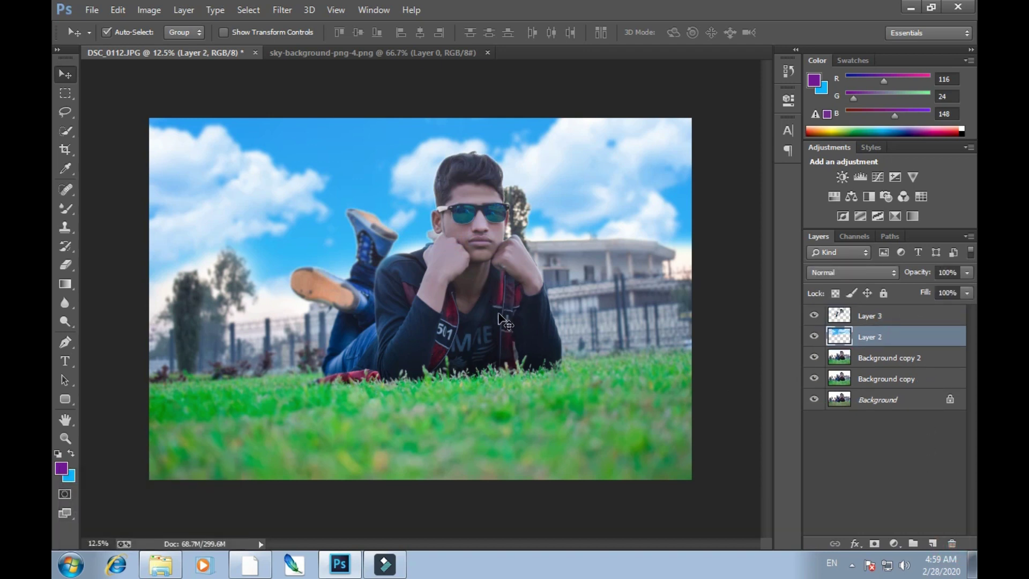
# Soften the sky on Layer 2 around the man's shoes with the Blur tool at 99% strength and brush size 250
pyautogui.hotkey('ctrl', '=')
pyautogui.hotkey('ctrl', '=')
pyautogui.hotkey('ctrl', '=')
pyautogui.hotkey('ctrl', '-')
pyautogui.hotkey('ctrl', '-')
pyautogui.hotkey('ctrl', '-')
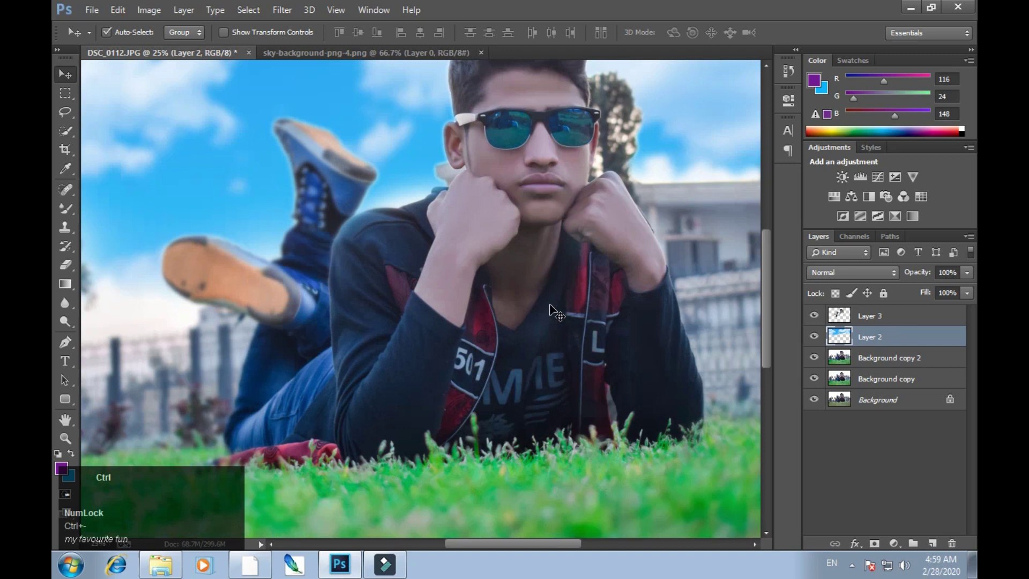
pyautogui.click(65, 303)
pyautogui.moveTo(344, 279); pyautogui.dragTo(301, 267)
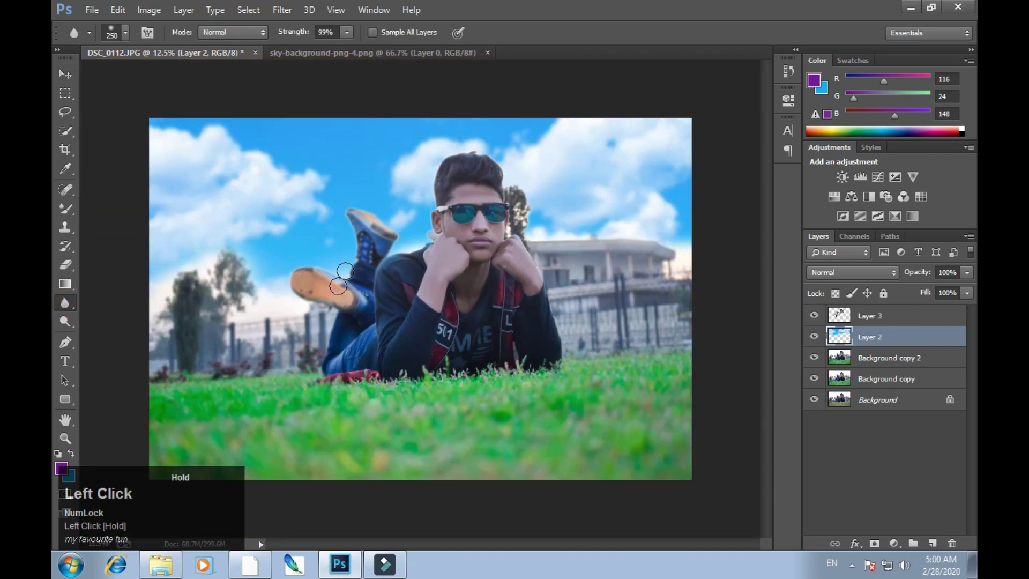
pyautogui.moveTo(358, 230); pyautogui.dragTo(361, 213)
# Apply the Camera Raw filter to the Layer 3 cut-out with the tone curve Lights raised to +30
pyautogui.click(839, 315)
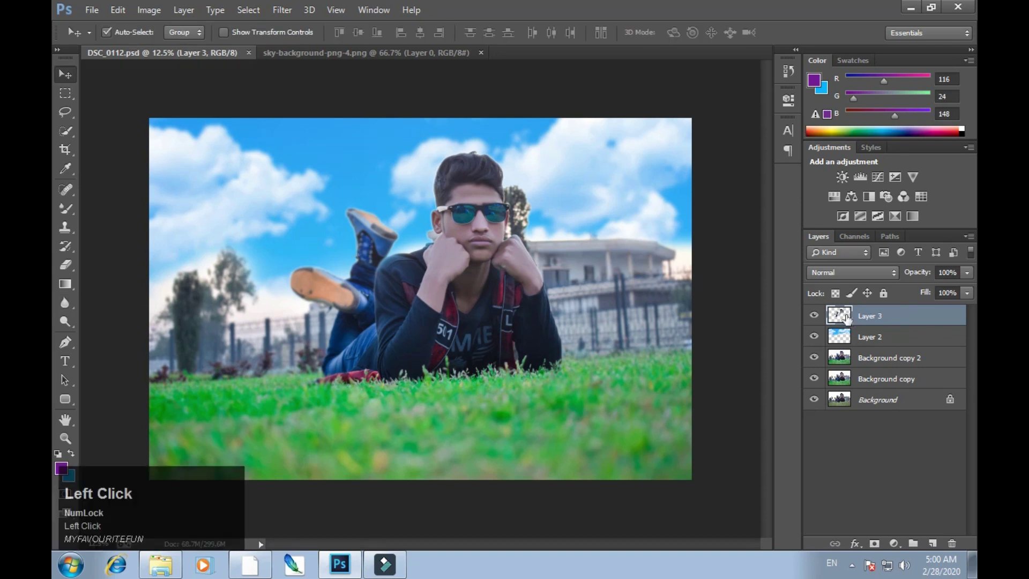
pyautogui.rightClick(851, 319)
pyautogui.click(288, 11)
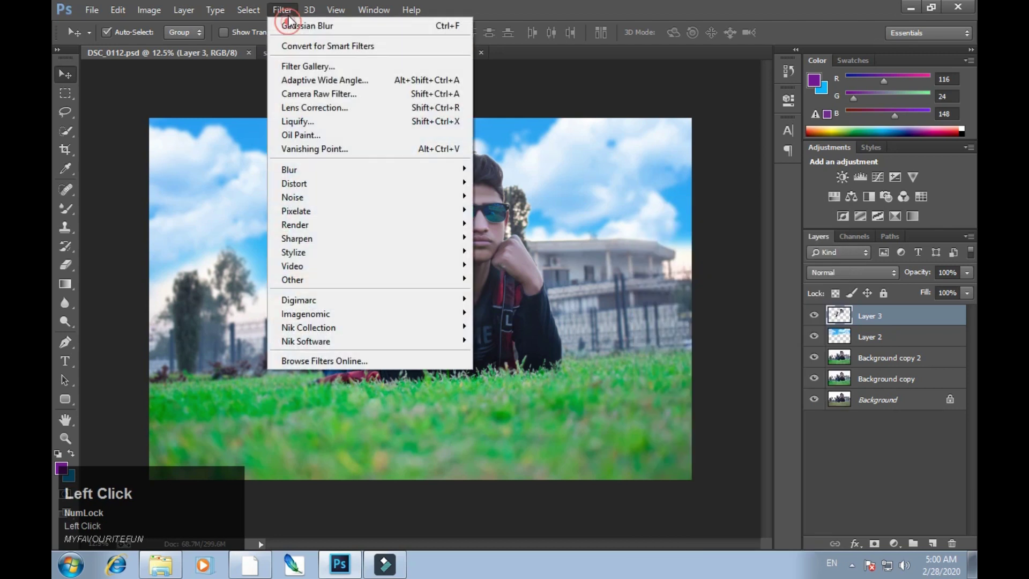
pyautogui.click(315, 94)
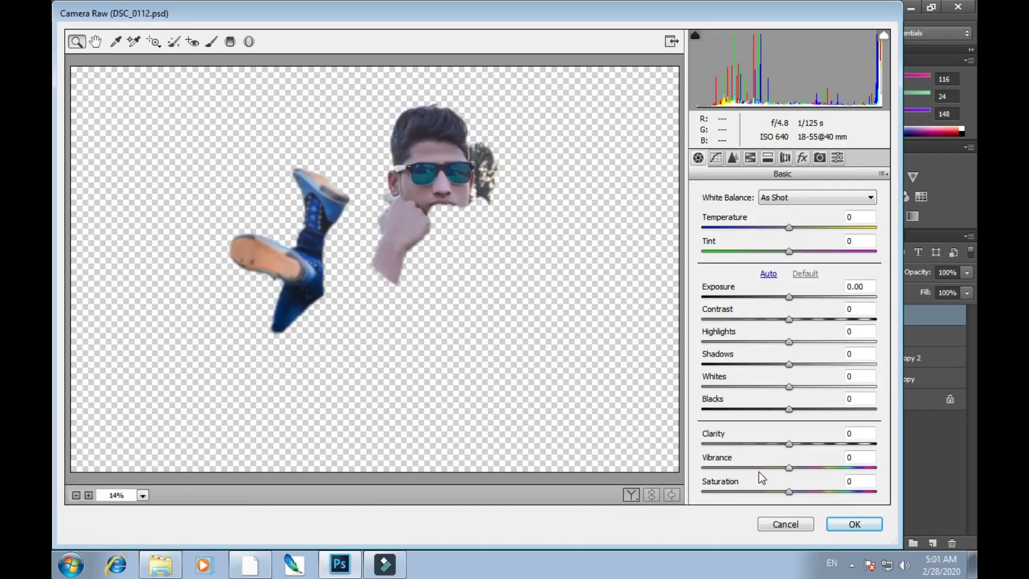
pyautogui.click(716, 158)
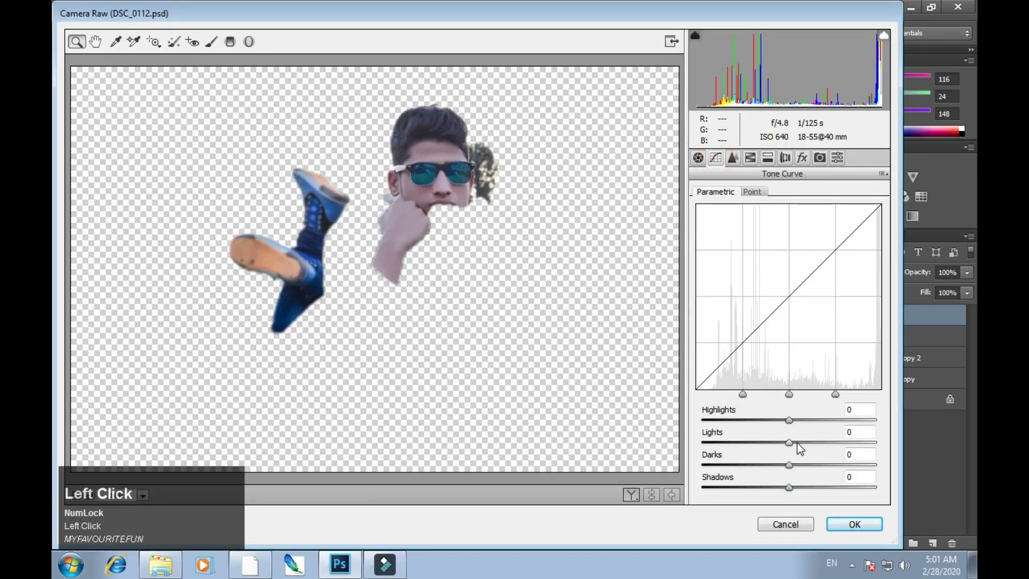
pyautogui.moveTo(802, 442); pyautogui.dragTo(815, 442)
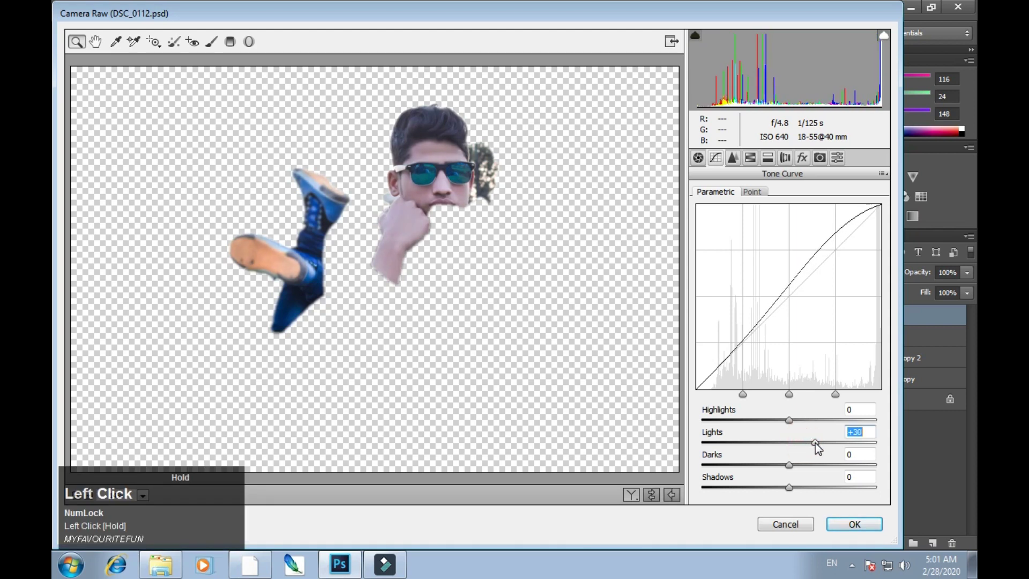
pyautogui.click(852, 524)
pyautogui.click(814, 315)
pyautogui.click(815, 315)
pyautogui.click(814, 337)
pyautogui.click(814, 337)
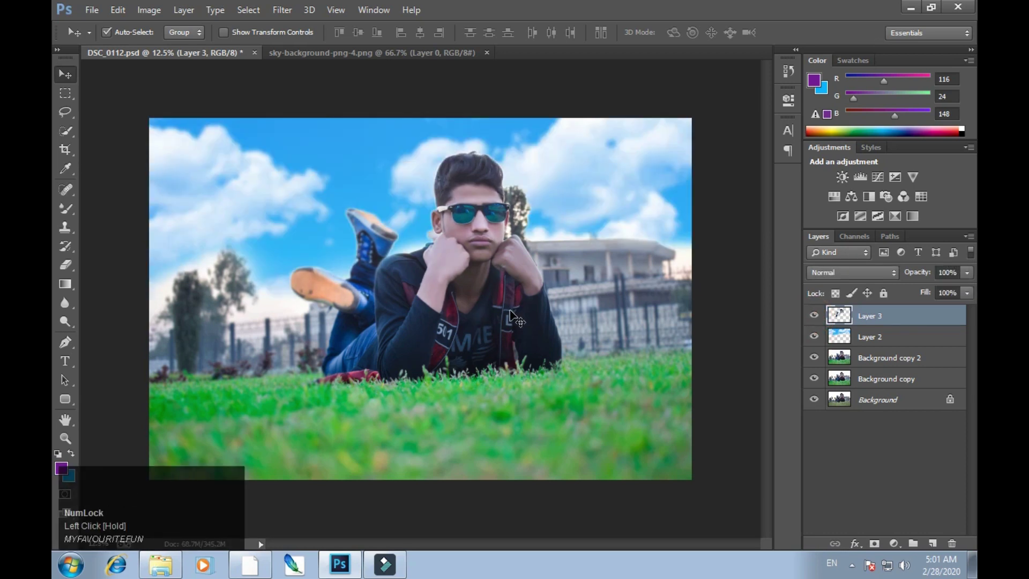
# Brighten the man's neck and shirt on Layer 3 using the Dodge tool on midtones at 50% exposure and brush size 500
pyautogui.rightClick(66, 321)
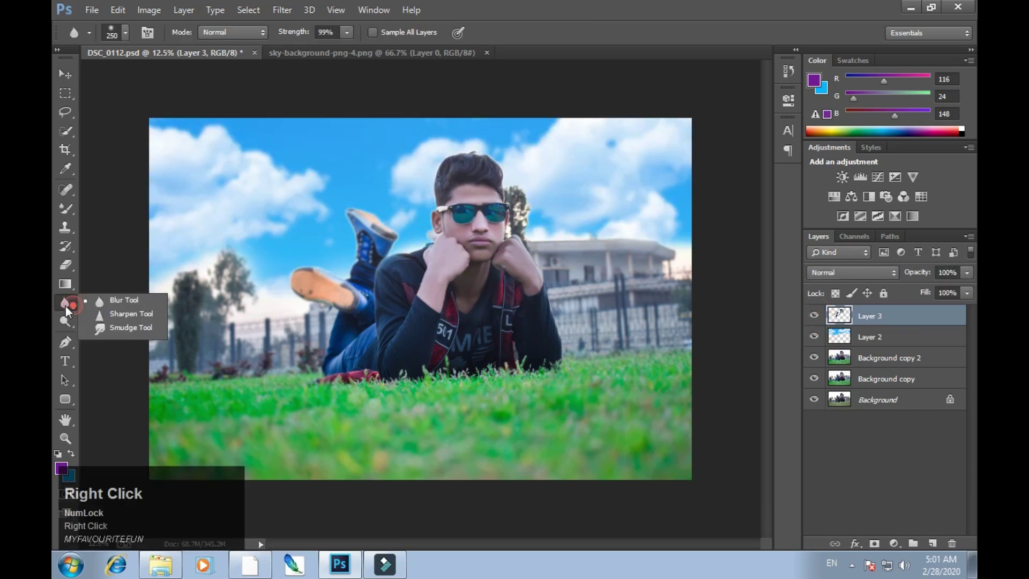
pyautogui.click(107, 320)
pyautogui.press(']')
pyautogui.press(']')
pyautogui.press(']')
pyautogui.press(']')
pyautogui.press(']')
pyautogui.press(']')
pyautogui.press(']')
pyautogui.press(']')
pyautogui.press(']')
pyautogui.press(']')
pyautogui.press(']')
pyautogui.press(']')
pyautogui.moveTo(479, 272); pyautogui.dragTo(469, 306)
# Merge Layer 3, Layer 2 and Background copy 2 into a single layer
pyautogui.click(868, 358)
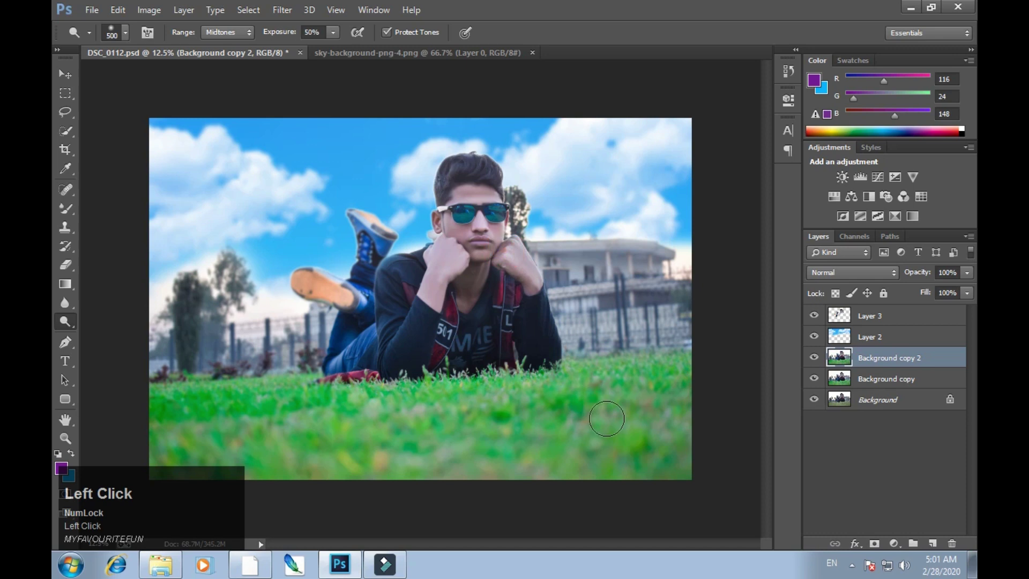
pyautogui.click(874, 316)
pyautogui.rightClick(876, 319)
pyautogui.click(880, 337)
pyautogui.keyDown('shift'); pyautogui.click(879, 358); pyautogui.keyUp('shift')
pyautogui.rightClick(875, 316)
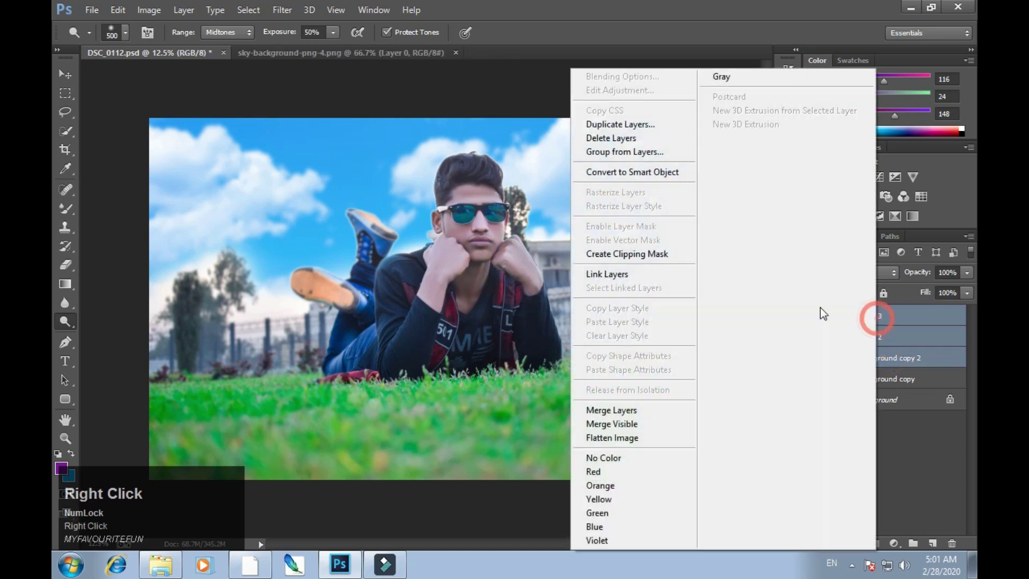
pyautogui.click(626, 409)
pyautogui.click(64, 74)
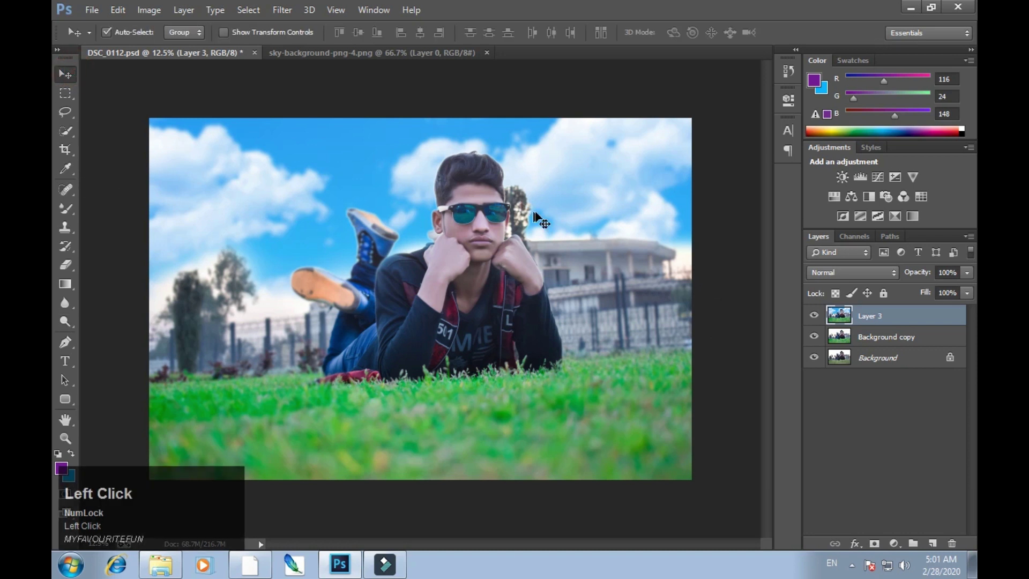
# Adjust the merged layer's HSL colours in the Camera Raw filter, including luminance Yellows +42 and Greens -23
pyautogui.click(274, 11)
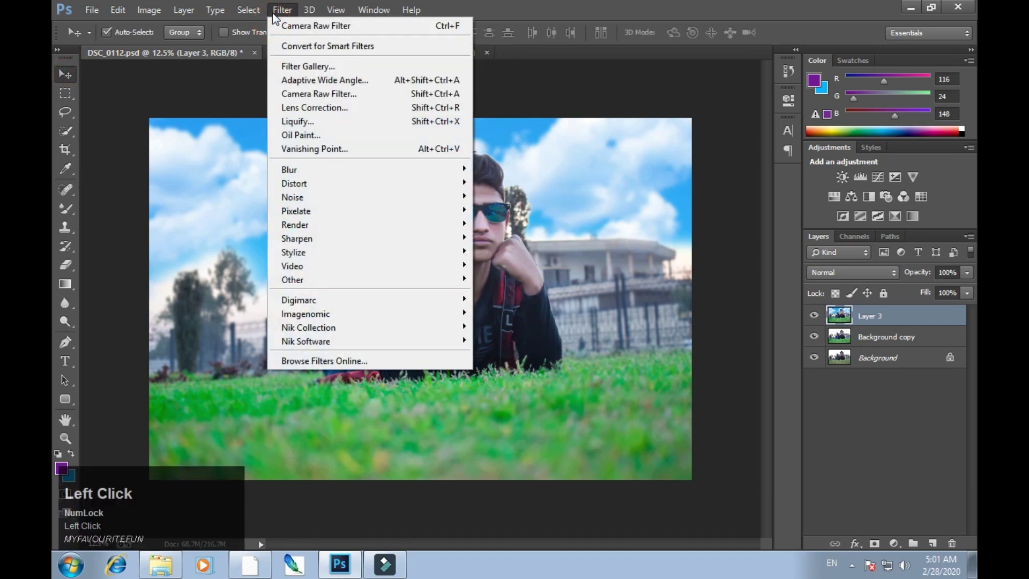
pyautogui.click(316, 26)
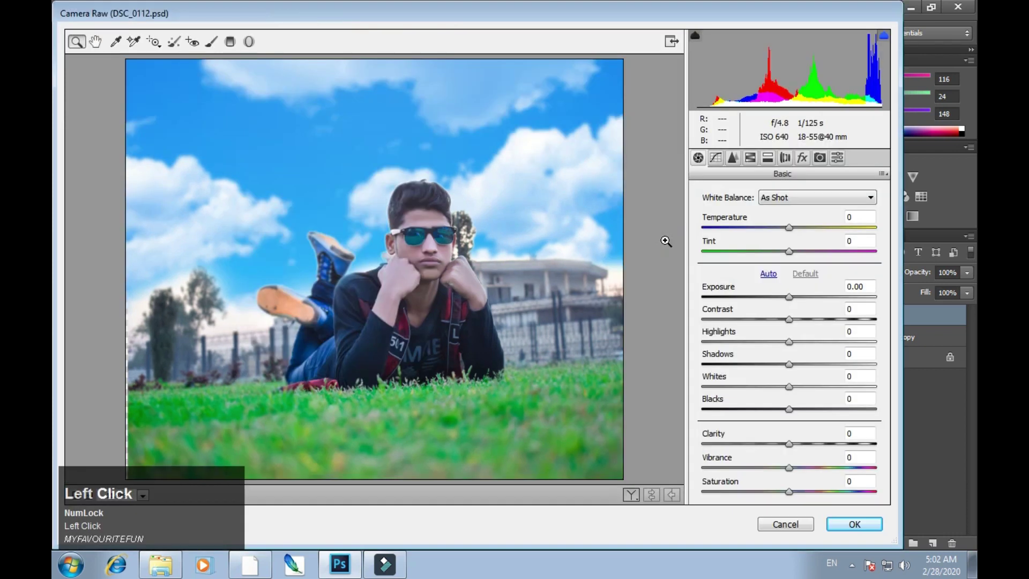
pyautogui.click(750, 159)
pyautogui.moveTo(789, 356); pyautogui.dragTo(839, 311)
pyautogui.click(741, 216)
pyautogui.moveTo(789, 356); pyautogui.dragTo(808, 364)
pyautogui.click(707, 213)
pyautogui.click(739, 214)
pyautogui.click(784, 213)
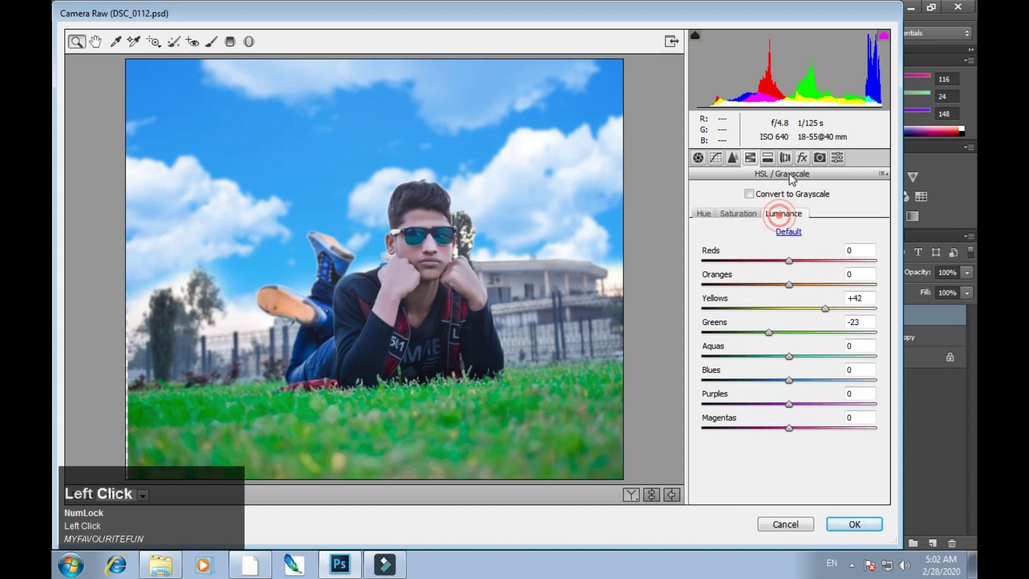
# Add a post-crop vignette with an amount of -33 and apply the Camera Raw filter
pyautogui.click(785, 158)
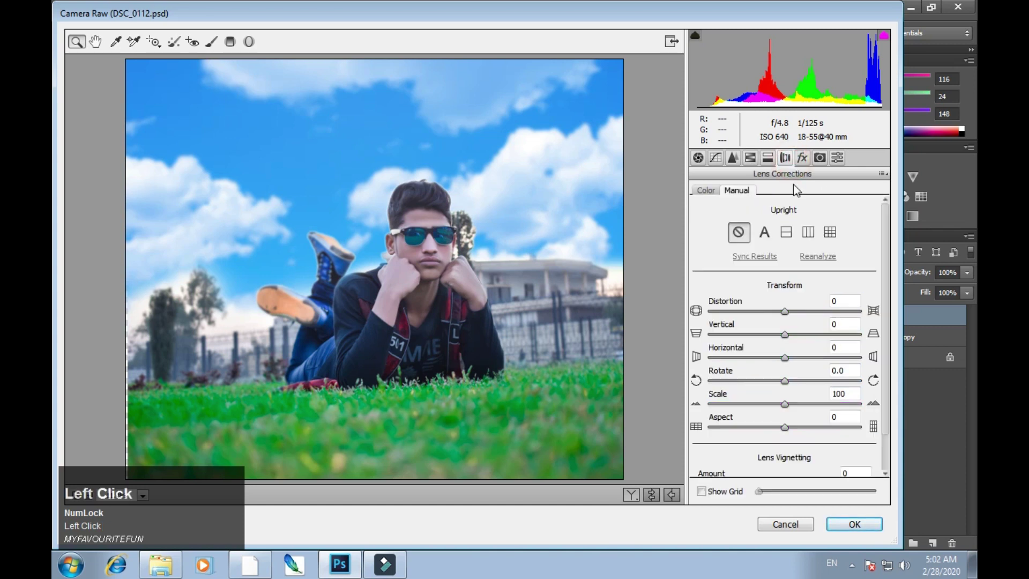
pyautogui.click(802, 157)
pyautogui.moveTo(786, 345); pyautogui.dragTo(763, 354)
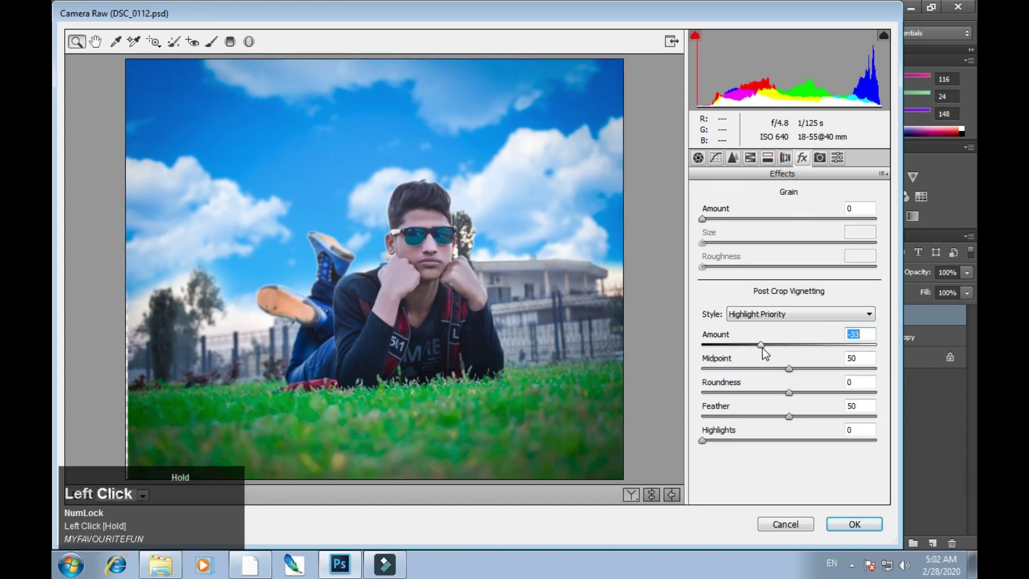
pyautogui.click(698, 158)
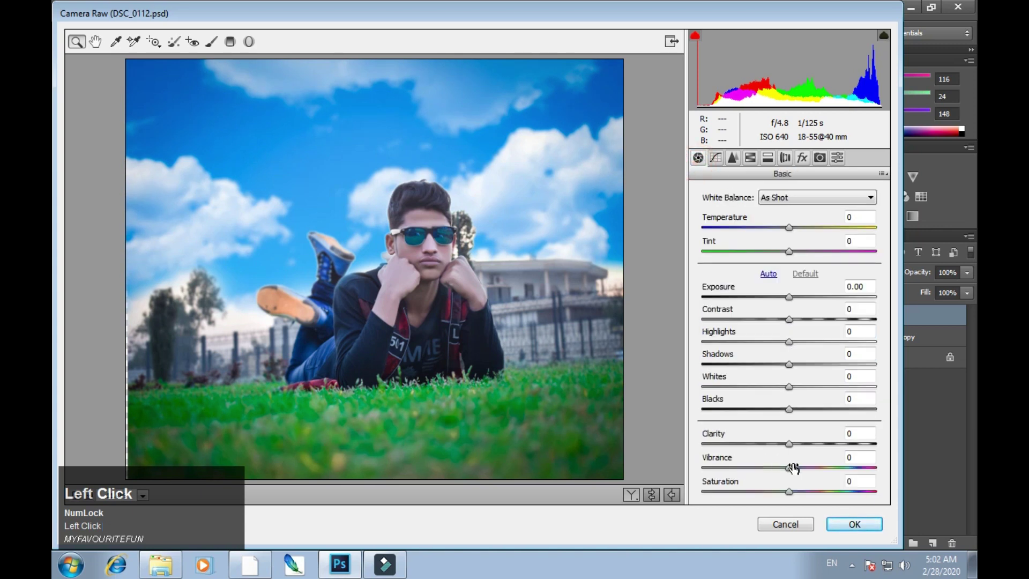
pyautogui.moveTo(788, 409)
pyautogui.mouseDown()
pyautogui.moveTo(769, 413)
pyautogui.moveTo(789, 420)
pyautogui.mouseUp()
pyautogui.click(870, 526)
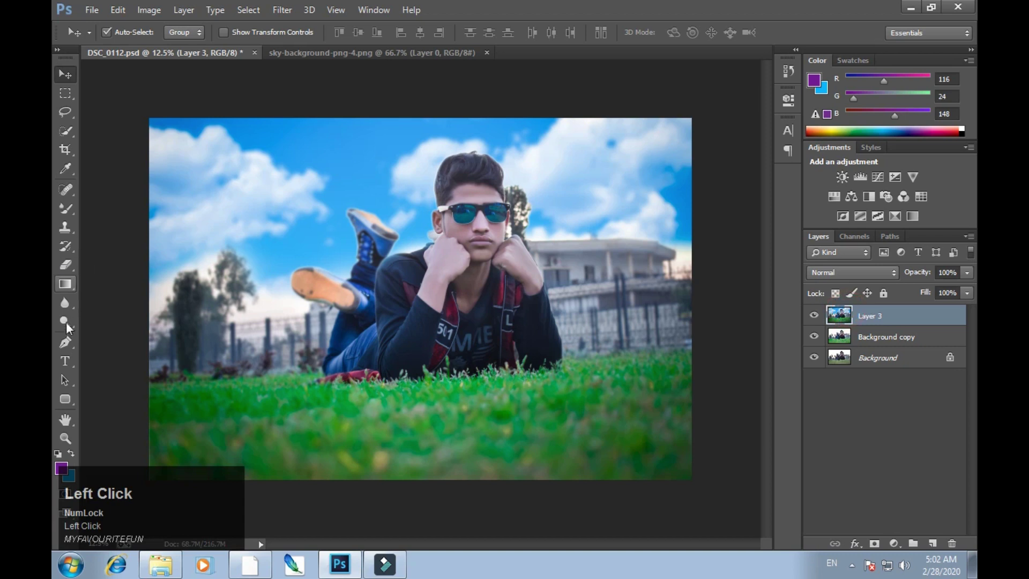
# Select the man's hair with the Quick Selection tool, exclude the forehead and feather the selection
pyautogui.click(65, 131)
pyautogui.moveTo(443, 186); pyautogui.dragTo(494, 199)
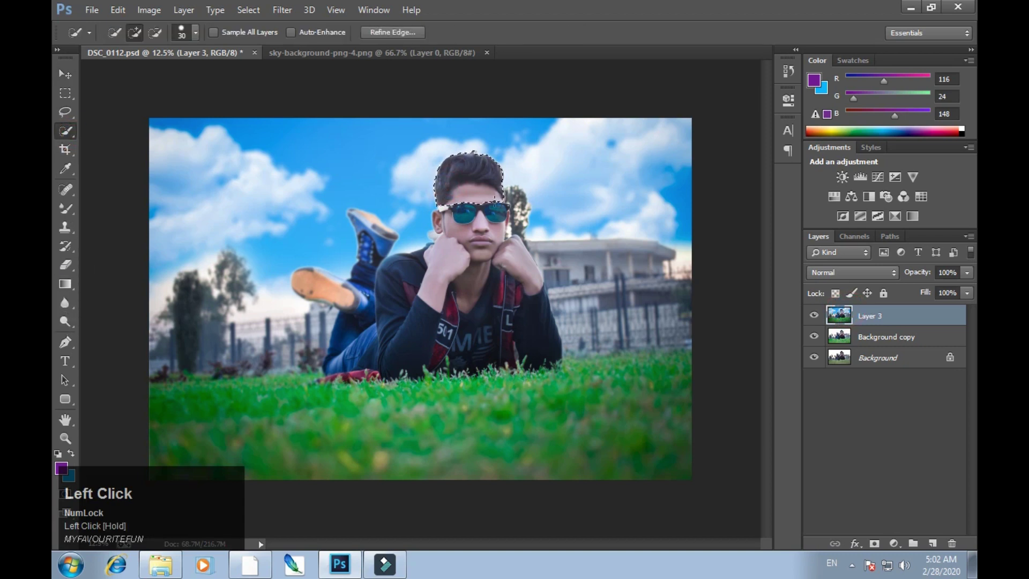
pyautogui.keyDown('alt'); pyautogui.click(475, 212); pyautogui.keyUp('alt')
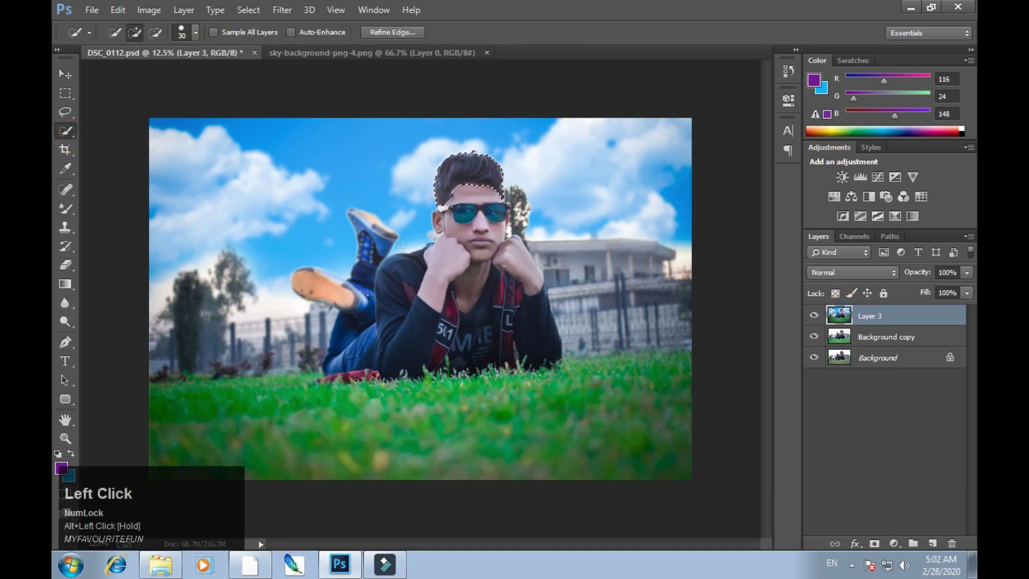
pyautogui.hotkey('shift', 'F6')
pyautogui.click(585, 191)
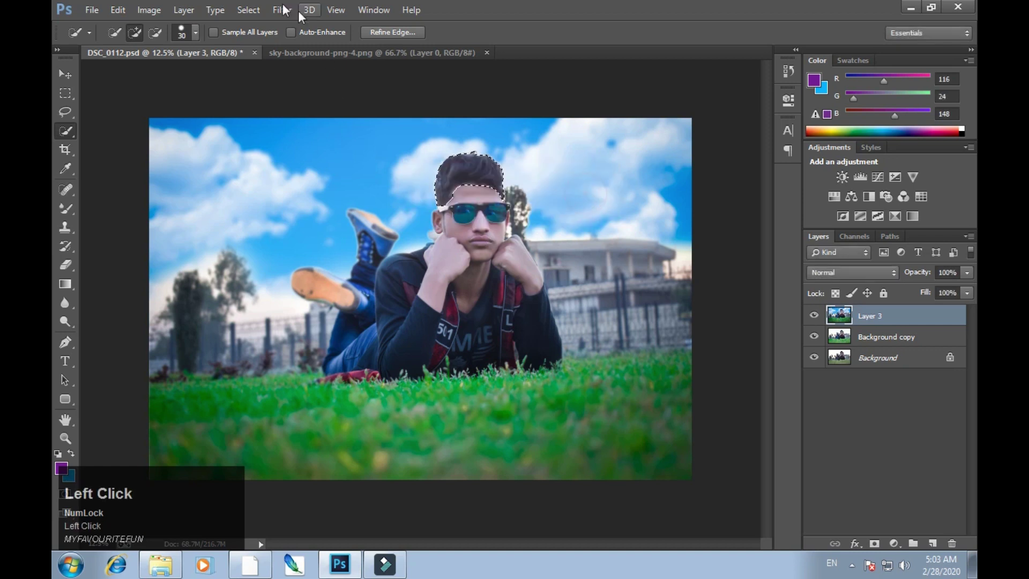
# Darken the selected hair using Selective Color with Black at +14% in the Blacks range, and deselect it
pyautogui.click(118, 11)
pyautogui.click(149, 10)
pyautogui.moveTo(173, 49)
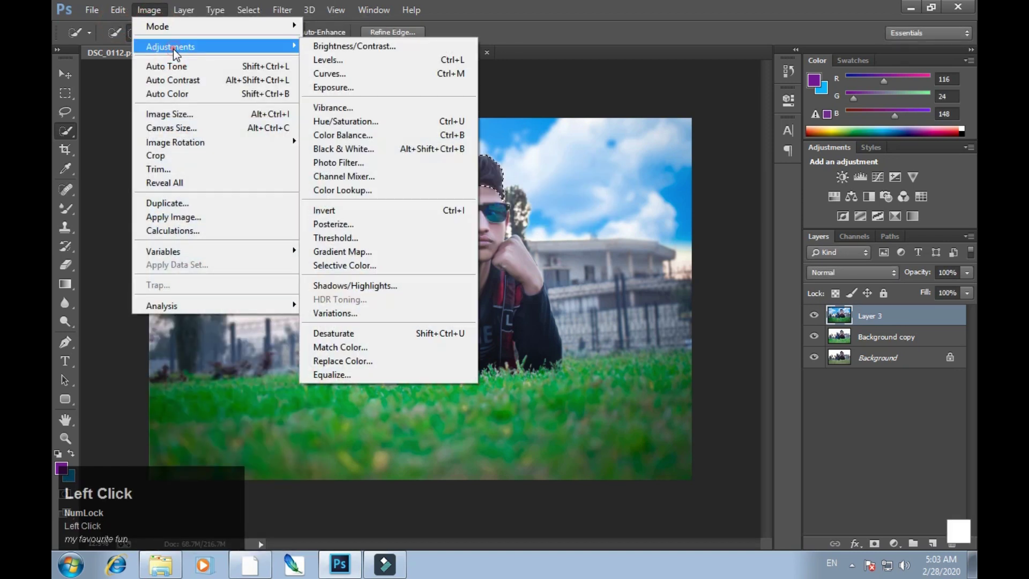
pyautogui.click(344, 265)
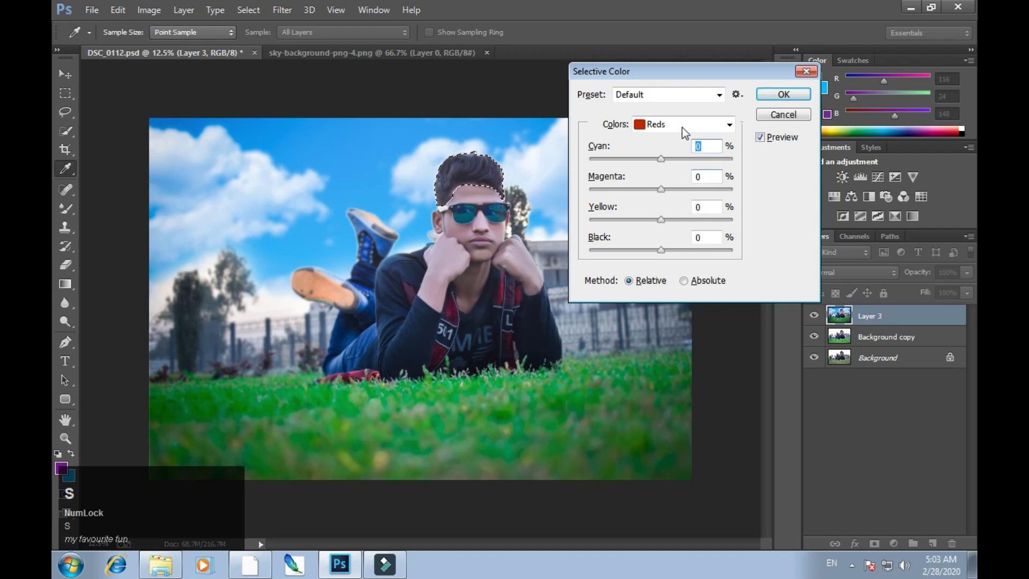
pyautogui.click(680, 124)
pyautogui.click(668, 252)
pyautogui.click(671, 251)
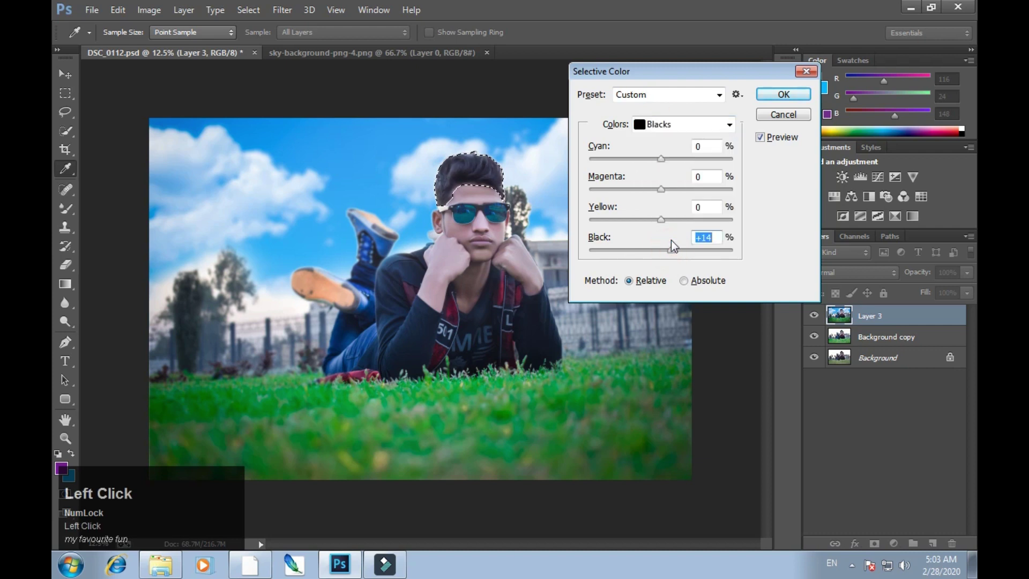
pyautogui.click(775, 97)
pyautogui.hotkey('ctrl', 'd')
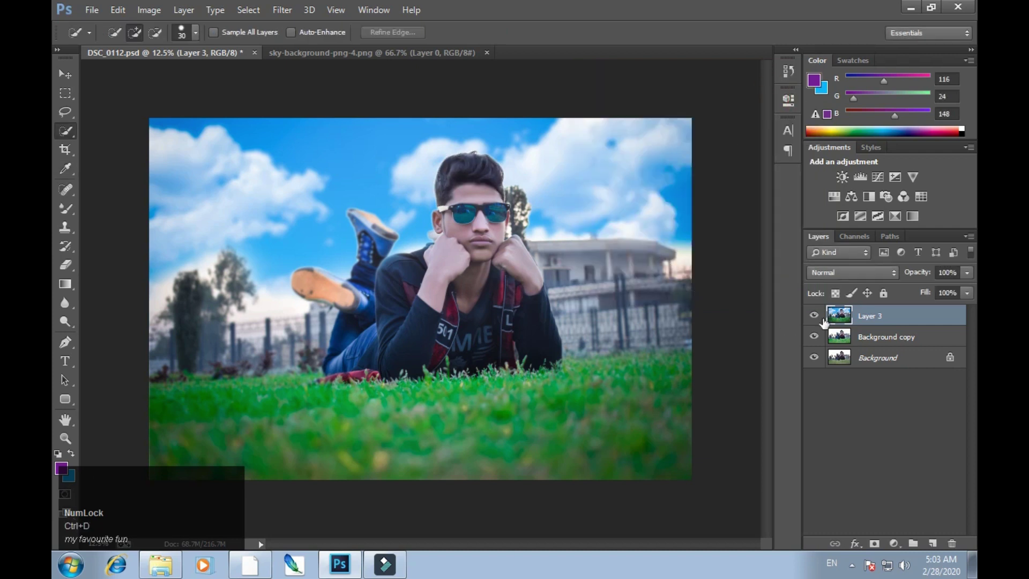
# Check the merged layer against the layers beneath it and save DSC_0112.psd
pyautogui.click(816, 317)
pyautogui.hotkey('ctrl', 's')
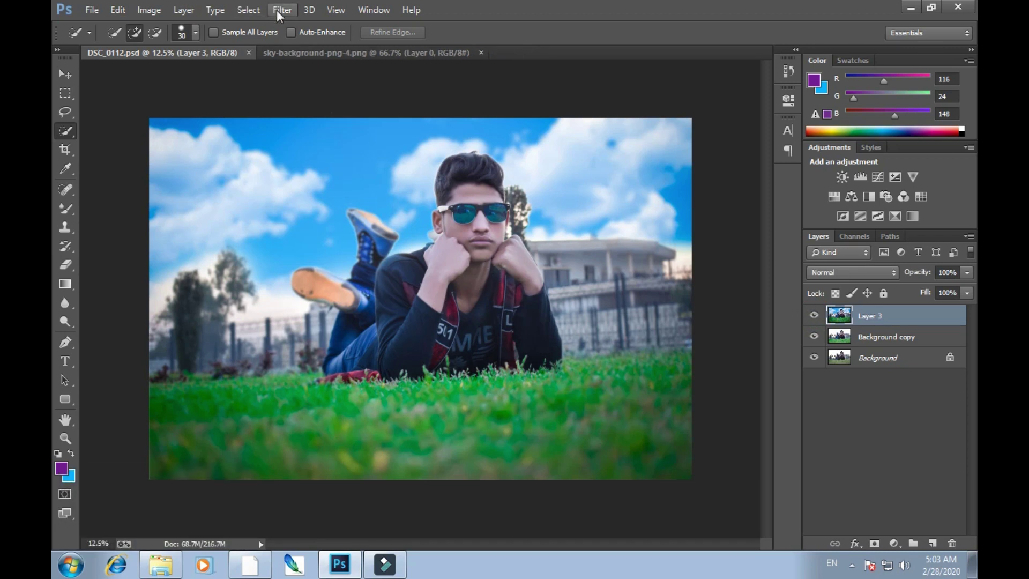
pyautogui.hotkey('ctrl', 's')
# Open 35622-9-glow-transparent-image.png and bring the glow into the portrait document as a new layer
pyautogui.click(92, 10)
pyautogui.click(99, 37)
pyautogui.click(547, 254)
pyautogui.click(721, 428)
pyautogui.moveTo(413, 299); pyautogui.dragTo(507, 165)
# Enlarge the orange glow on Layer 4 and place it along the photo's left edge
pyautogui.hotkey('ctrl', 't')
pyautogui.moveTo(294, 394); pyautogui.dragTo(115, 439)
pyautogui.keyDown('alt'); pyautogui.keyDown('shift'); pyautogui.moveTo(329, 207); pyautogui.dragTo(487, 74); pyautogui.keyUp('shift'); pyautogui.keyUp('alt')
pyautogui.doubleClick(425, 403)
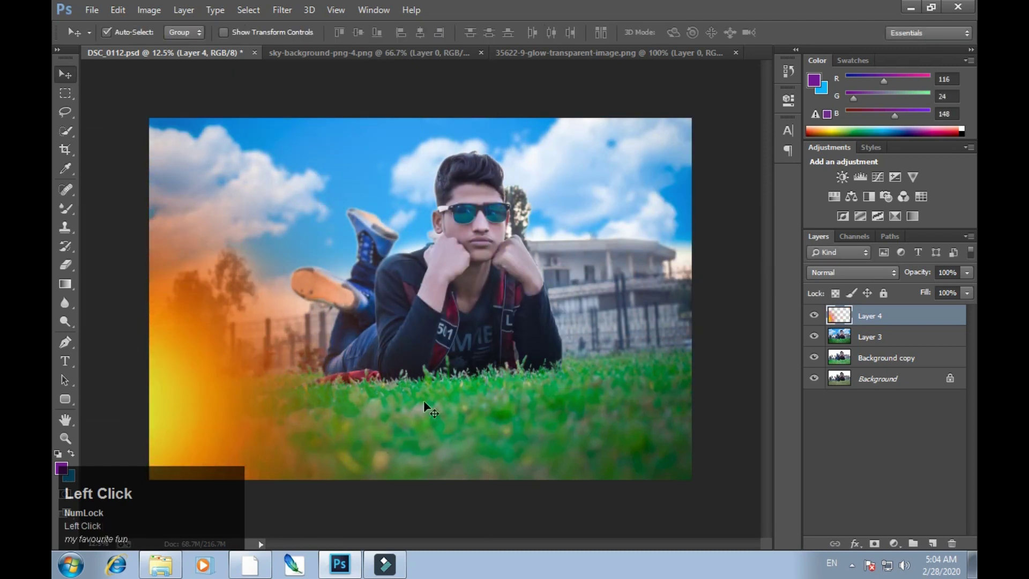
# Set the glow layer's blend mode to Screen and reposition it over the building on the right, scaled to about 62%
pyautogui.click(879, 277)
pyautogui.click(832, 121)
pyautogui.moveTo(169, 301); pyautogui.dragTo(606, 176)
pyautogui.hotkey('ctrl', 't')
pyautogui.moveTo(319, 422); pyautogui.dragTo(615, 344)
pyautogui.moveTo(336, 522); pyautogui.dragTo(444, 468)
pyautogui.moveTo(647, 255); pyautogui.dragTo(661, 232)
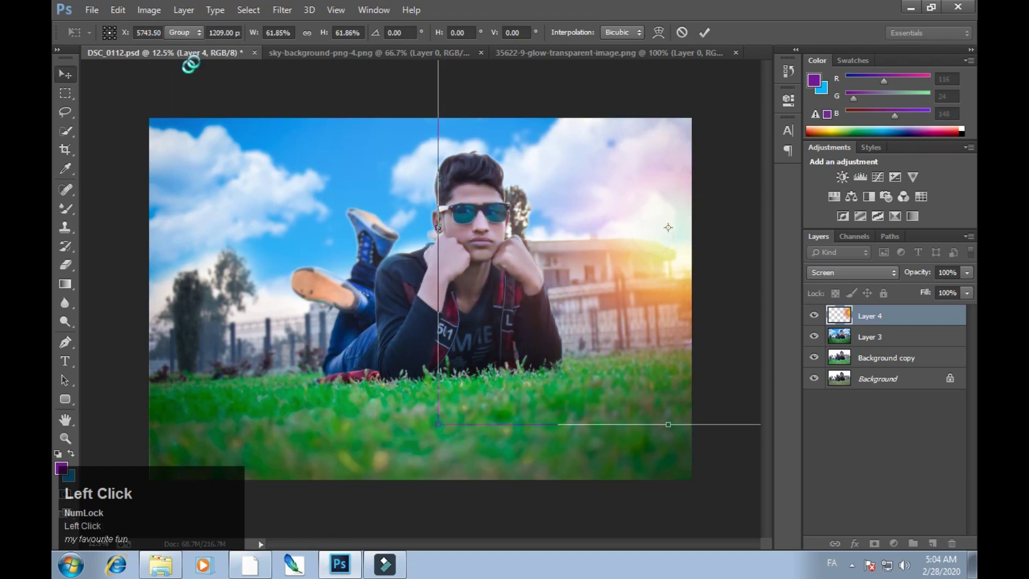
# Soften the glow on Layer 4 using Gaussian Blur with a radius of 19.6 pixels
pyautogui.click(282, 9)
pyautogui.moveTo(302, 167)
pyautogui.click(547, 265)
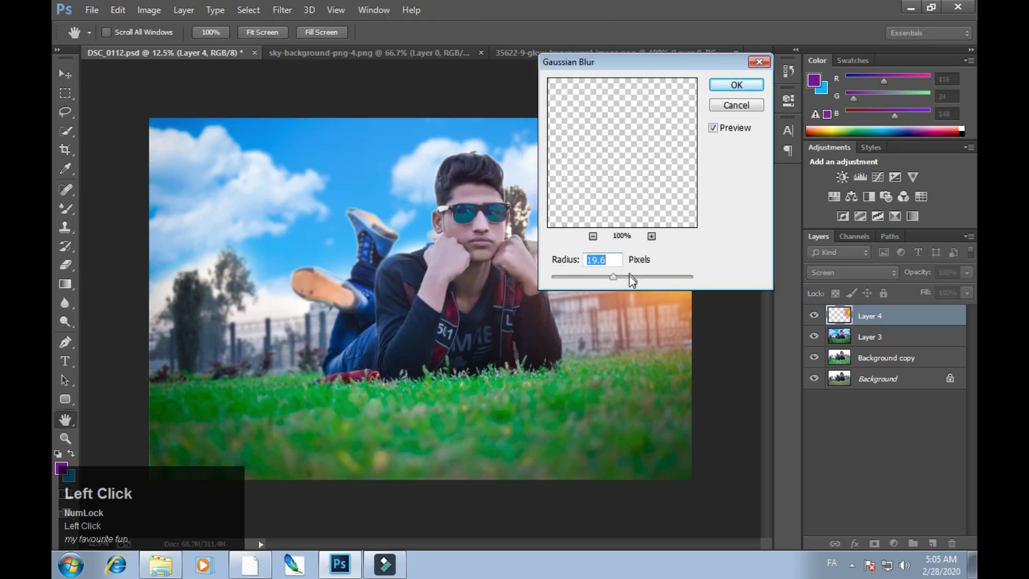
pyautogui.press('Return')
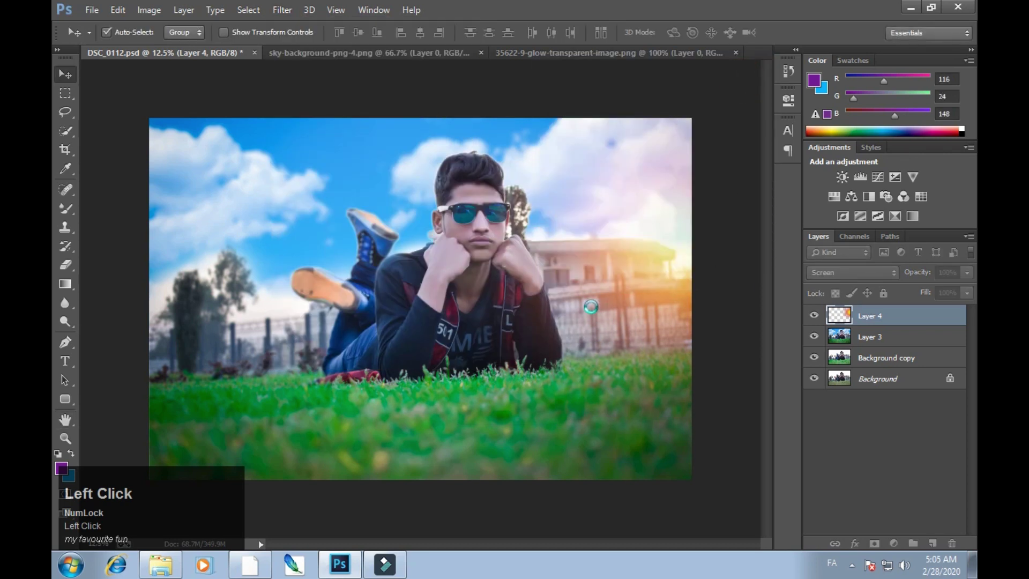
# Shift the glow slightly downward beside the building and save the document
pyautogui.moveTo(659, 292)
pyautogui.mouseDown()
pyautogui.moveTo(670, 288)
pyautogui.moveTo(660, 307)
pyautogui.mouseUp()
pyautogui.hotkey('ctrl', 's')
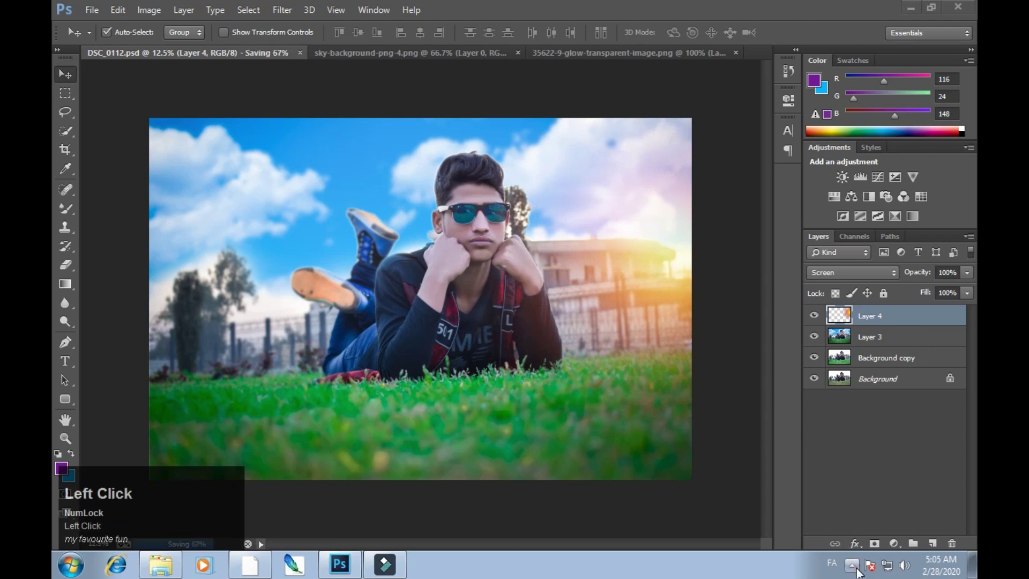
pyautogui.click(856, 568)
pyautogui.rightClick(827, 501)
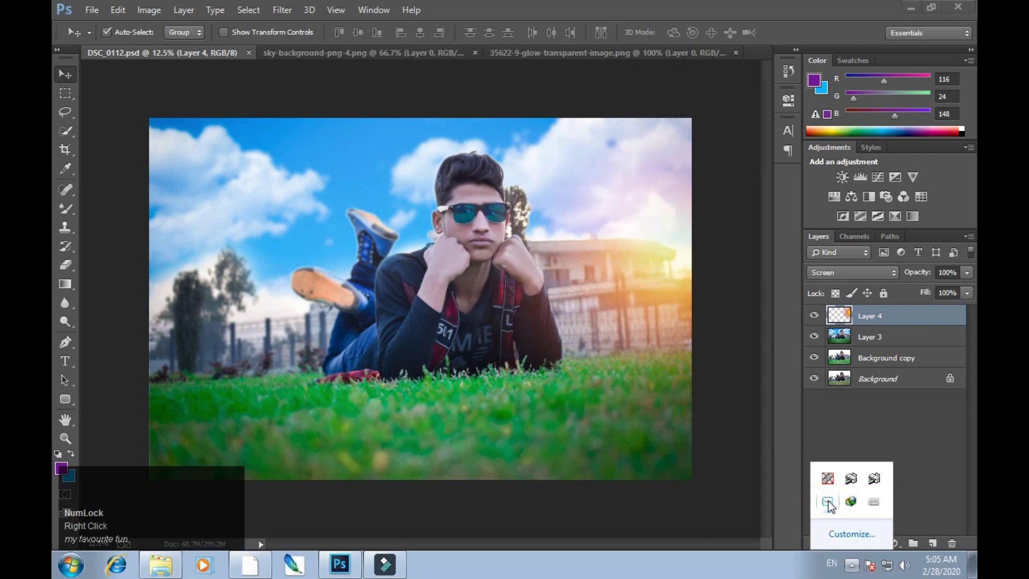
pyautogui.click(810, 437)
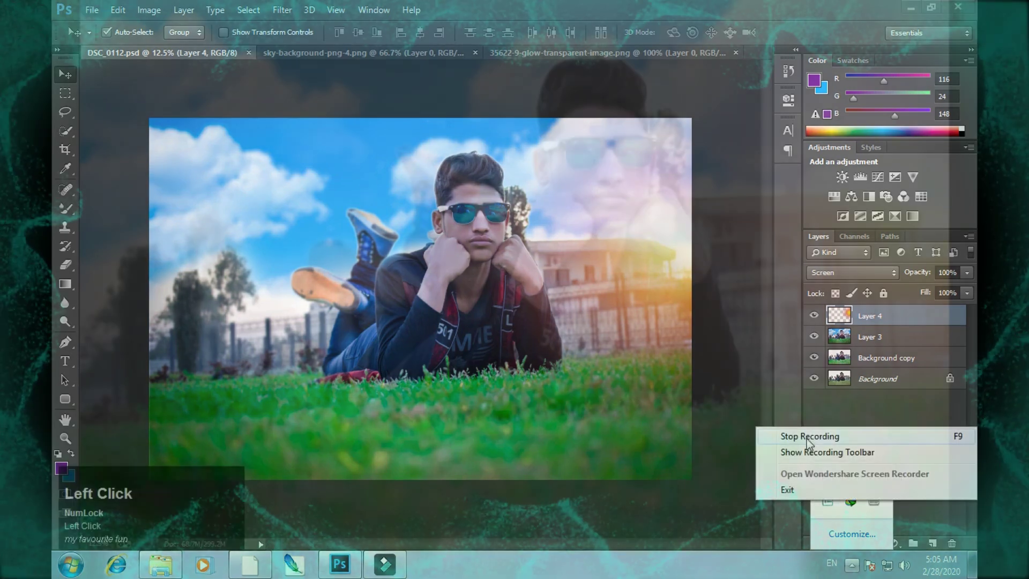